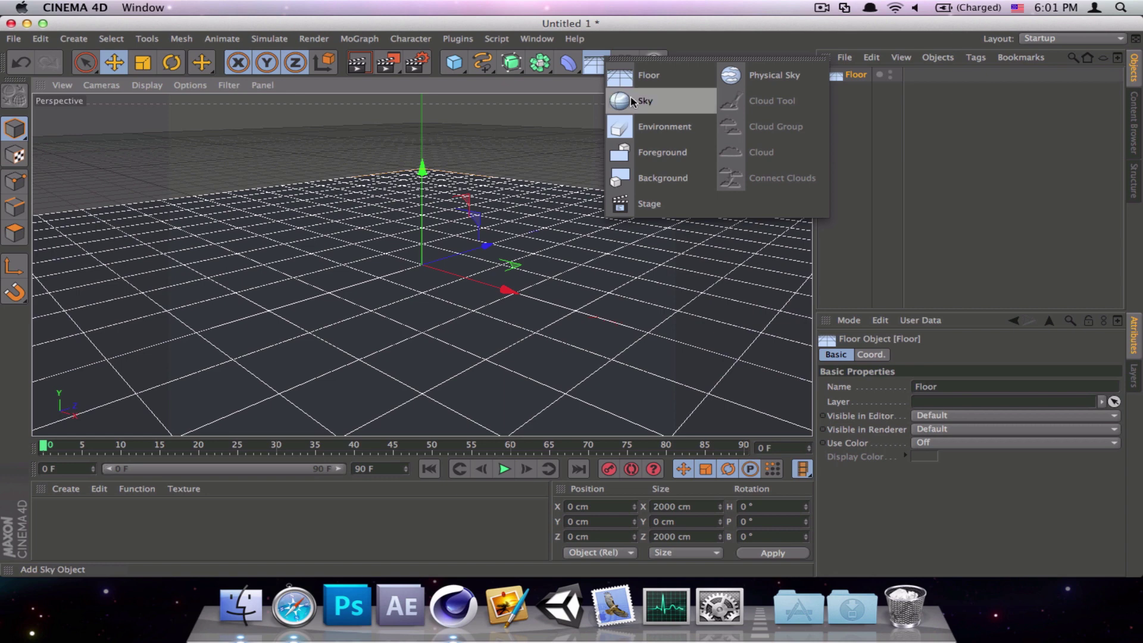
Step: Add a Sky object and a MoText object to the scene
click(649, 100)
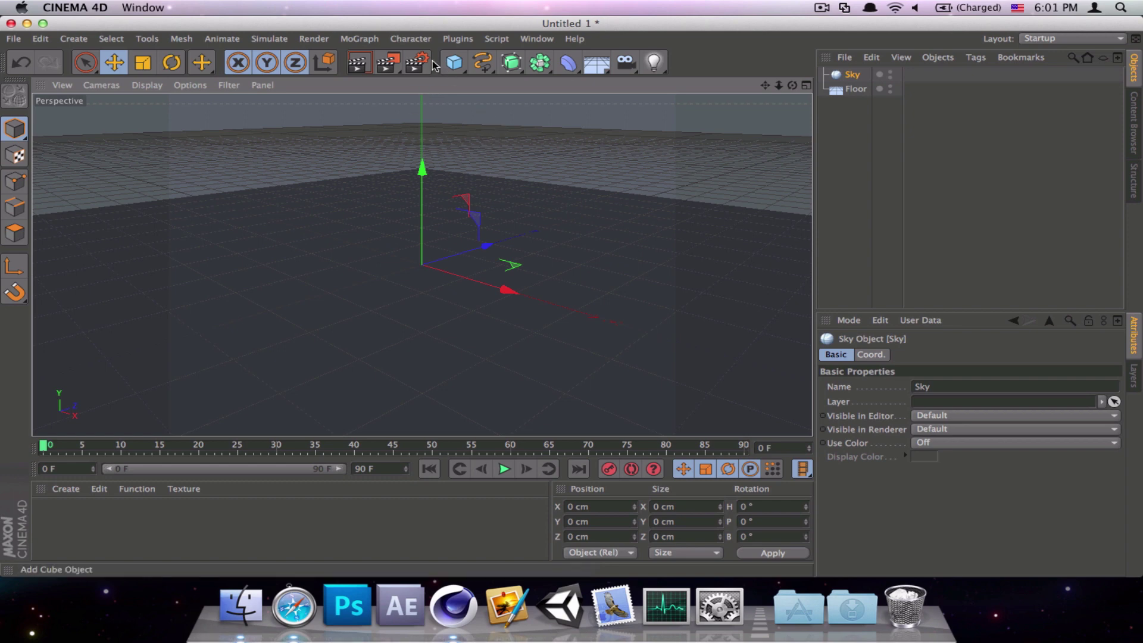
click(359, 39)
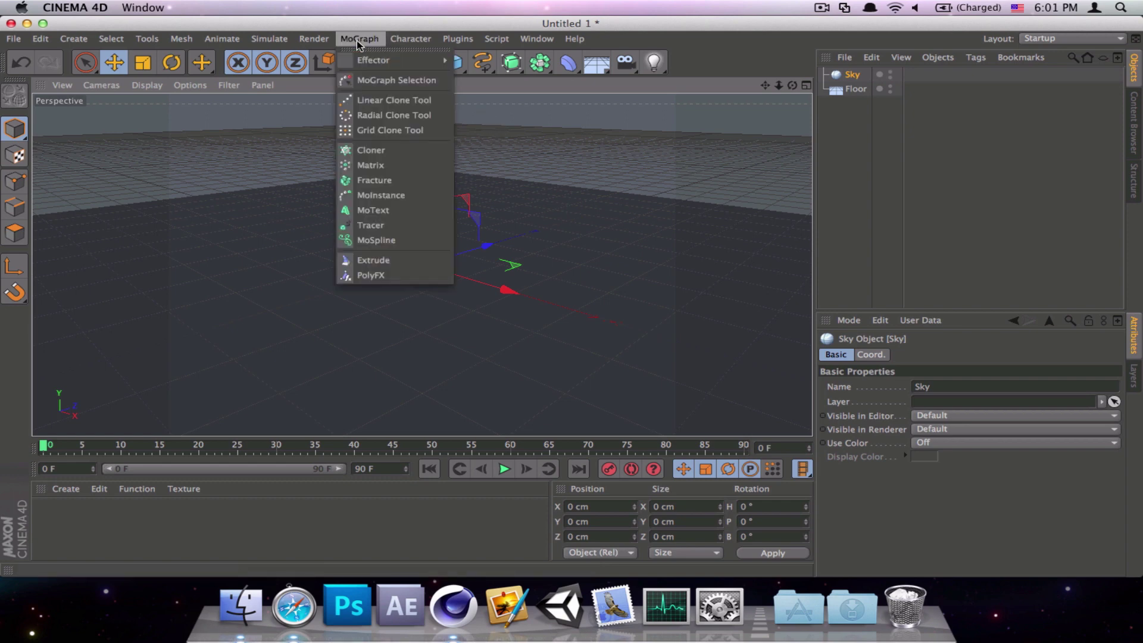
click(397, 211)
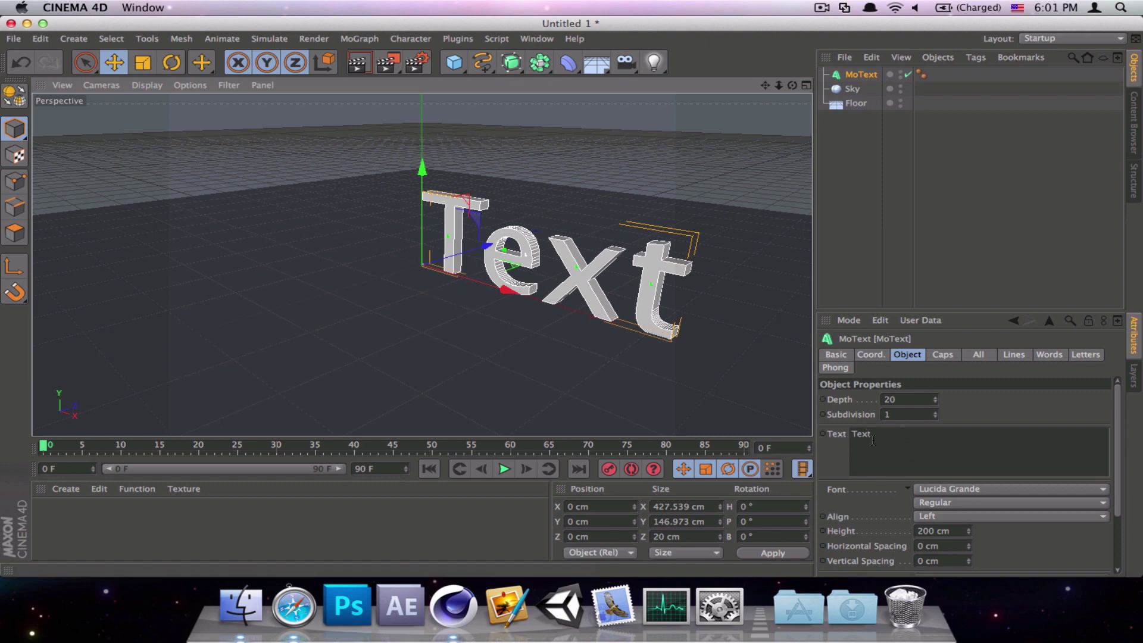
Step: Set the font of the MoText object to Bebas
click(978, 488)
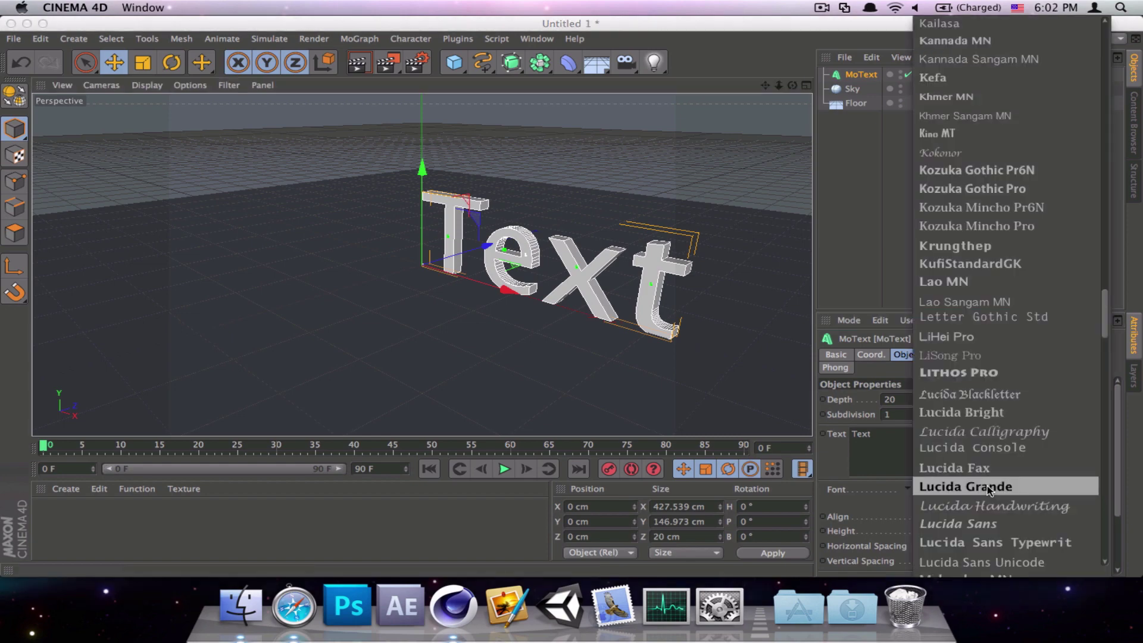
scroll(995, 392, up, 5)
scroll(995, 393, up, 20)
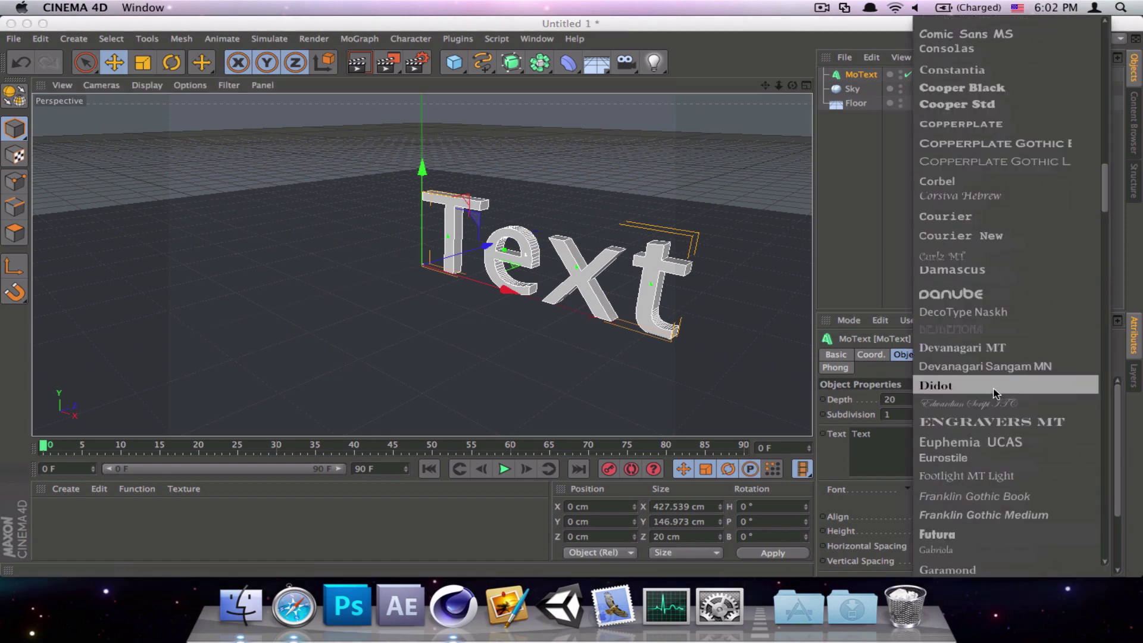
click(980, 285)
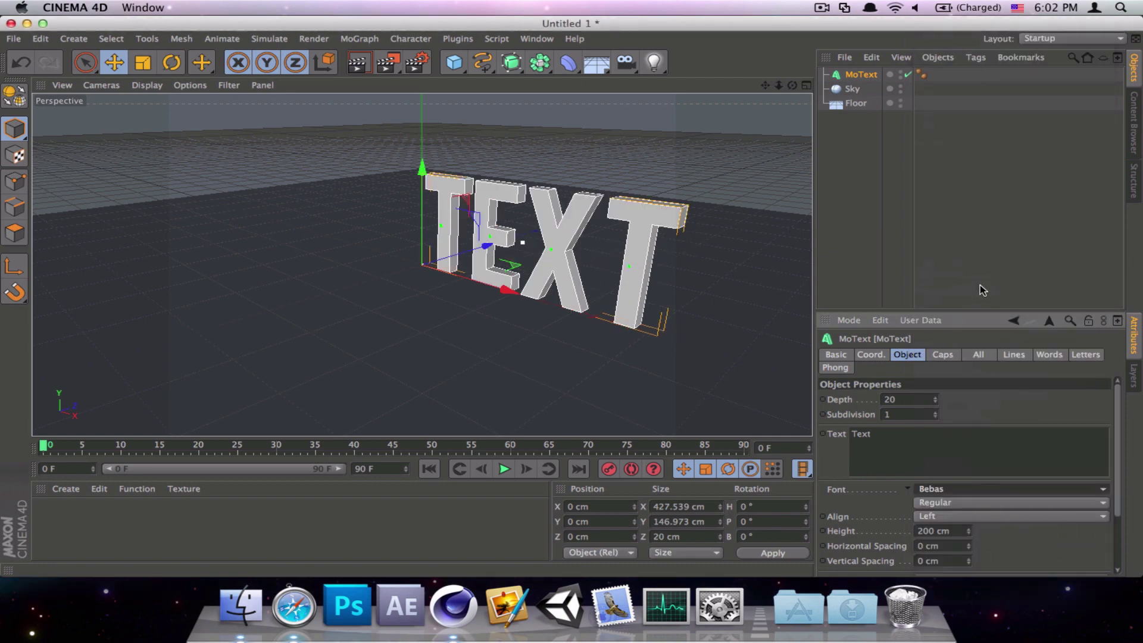
Step: Set the text's depth to 100 and its alignment to Middle
click(906, 397)
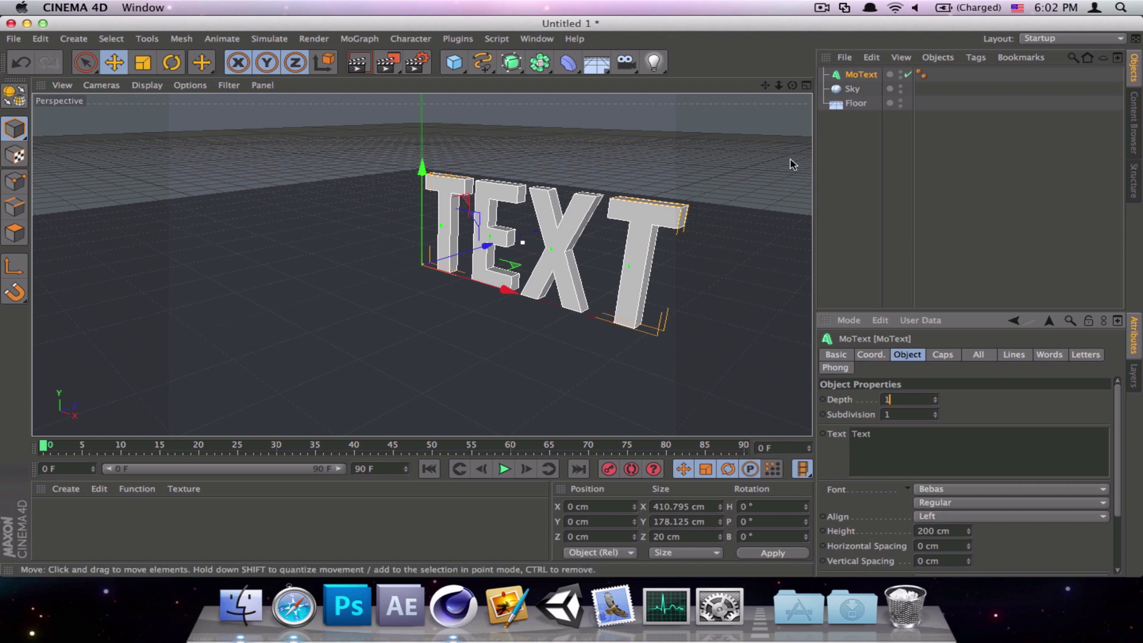
key(Return)
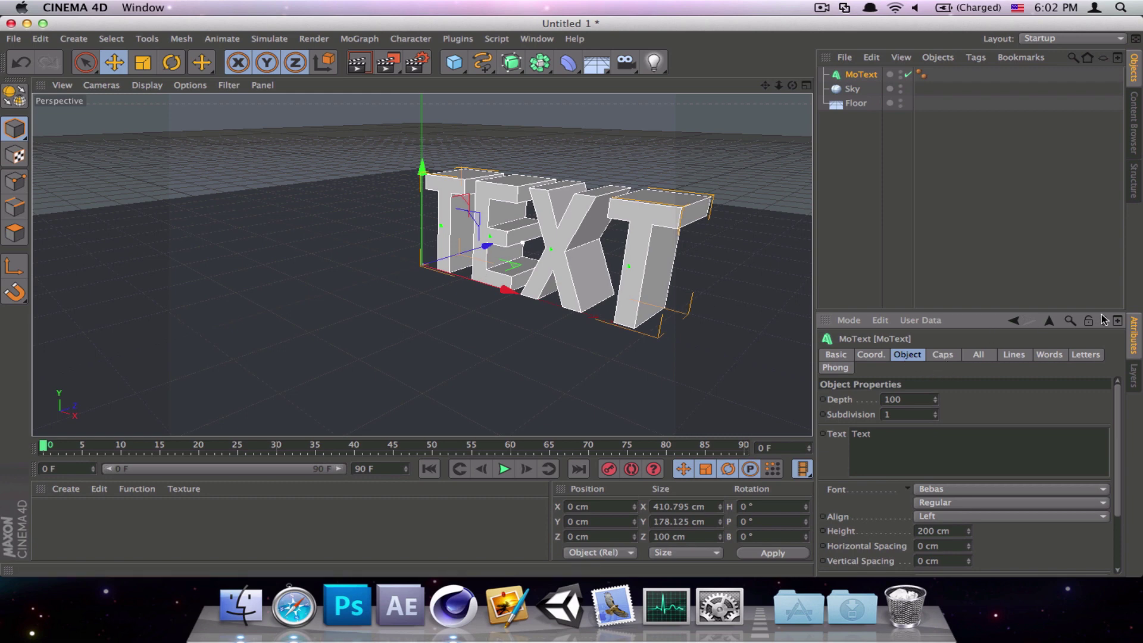
click(952, 516)
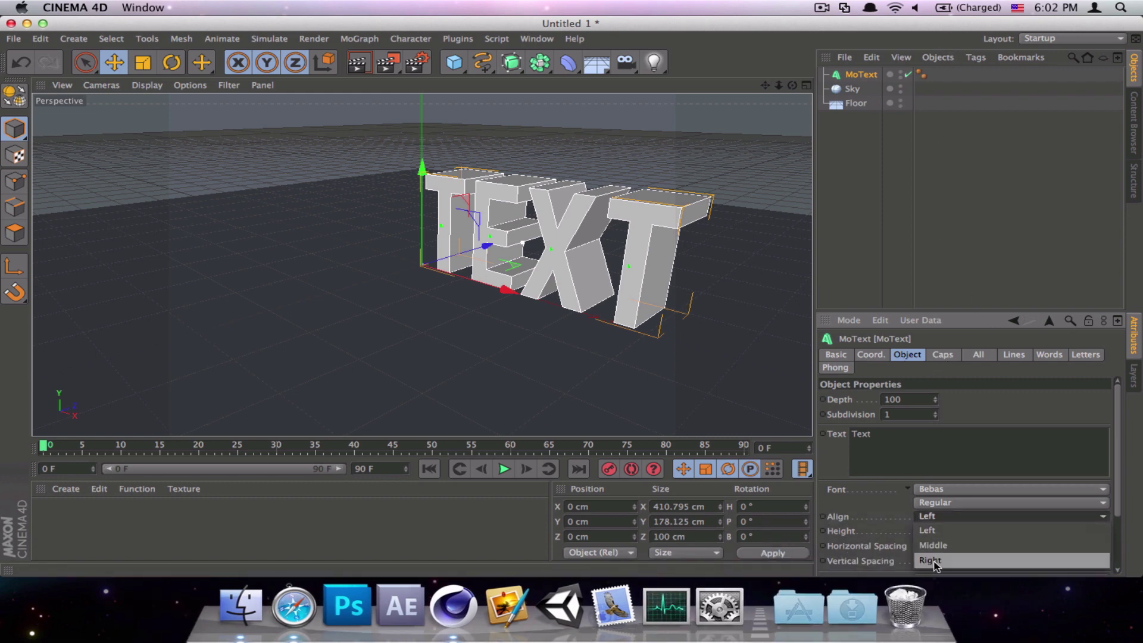
click(933, 545)
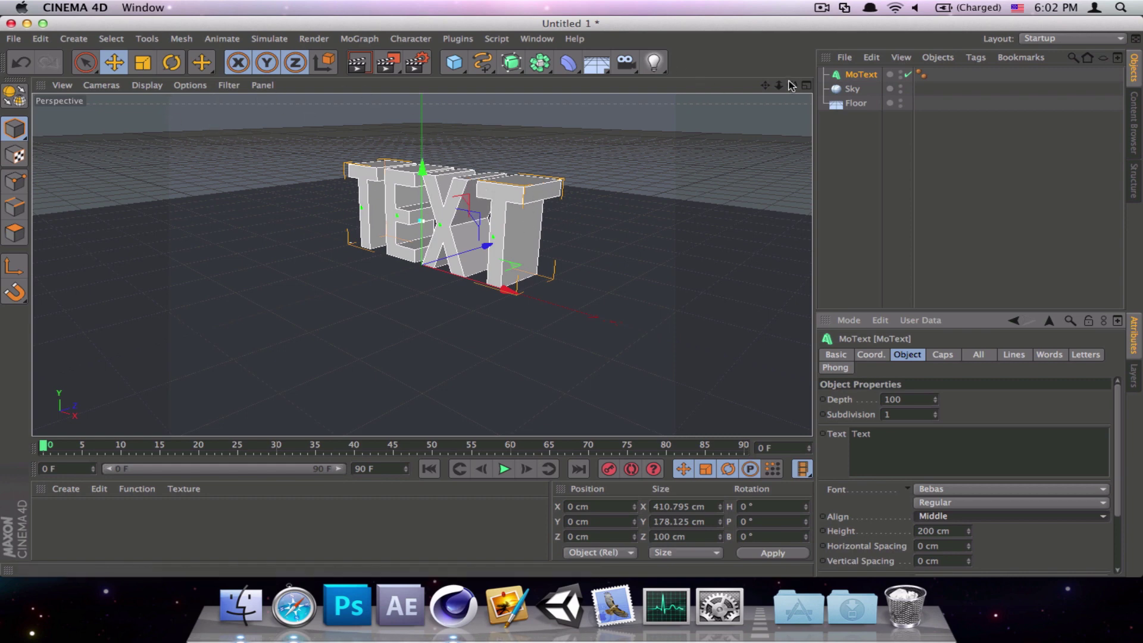
Step: Rotate the text's pitch to -90° so that it lies flat along the floor
click(172, 63)
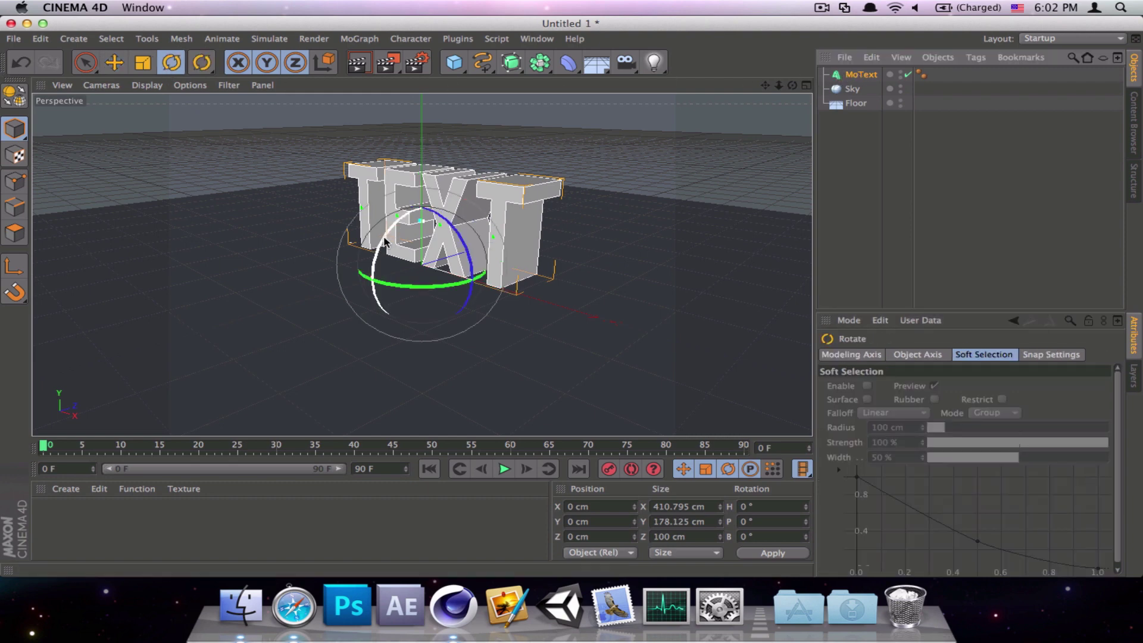
drag(385, 241, 384, 242)
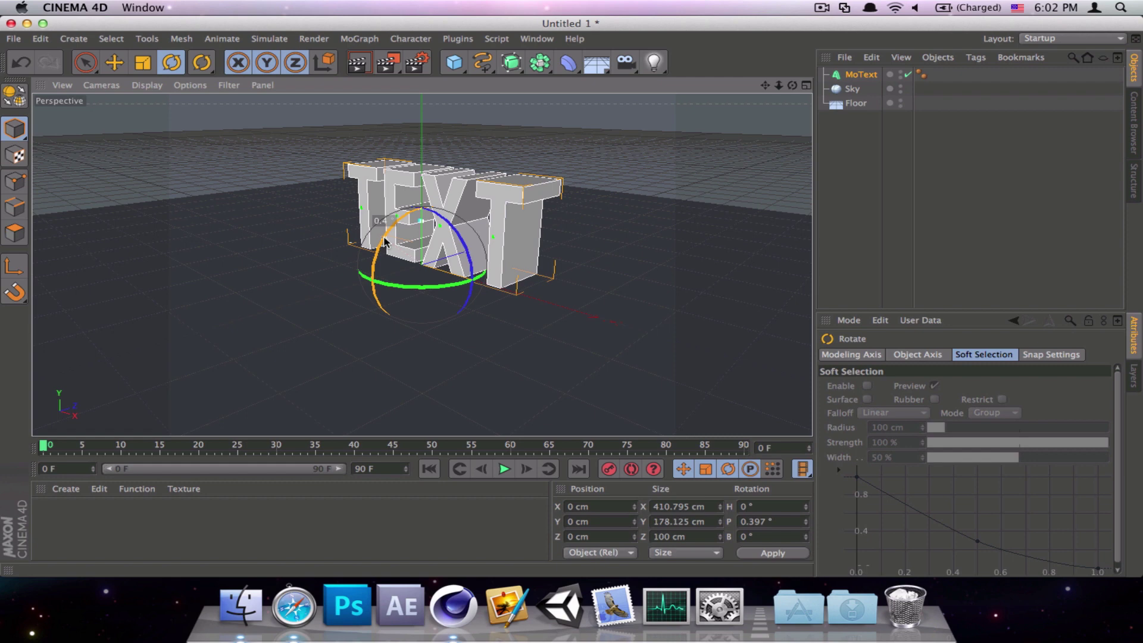
drag(385, 241, 441, 232)
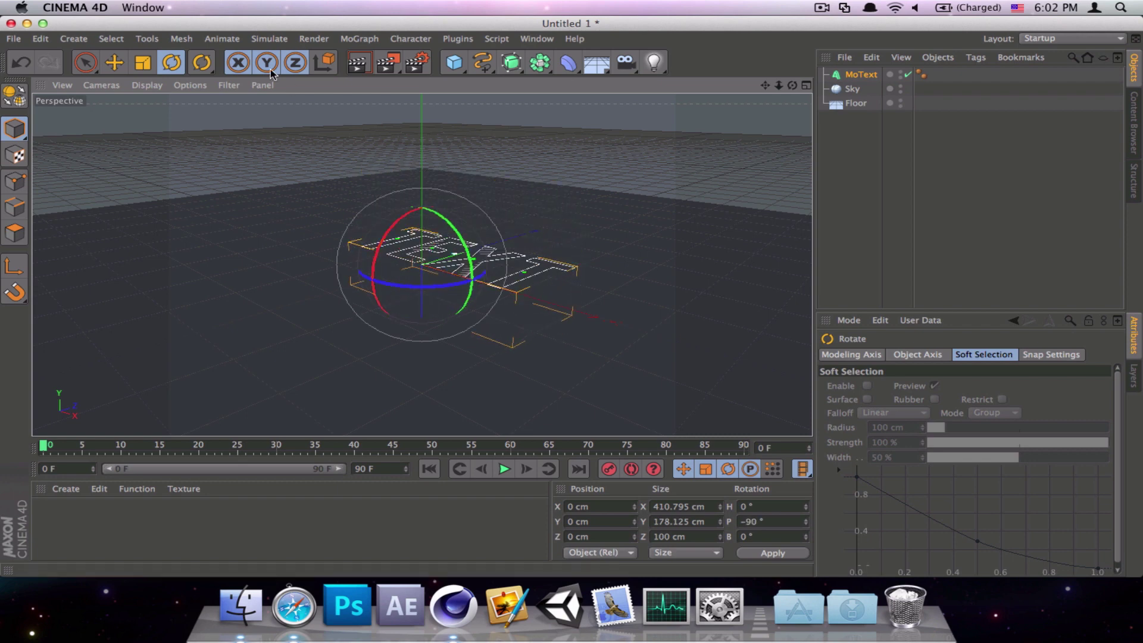
Step: Raise the text out of the floor to a Y position of about 47.7 cm and deselect it
click(85, 62)
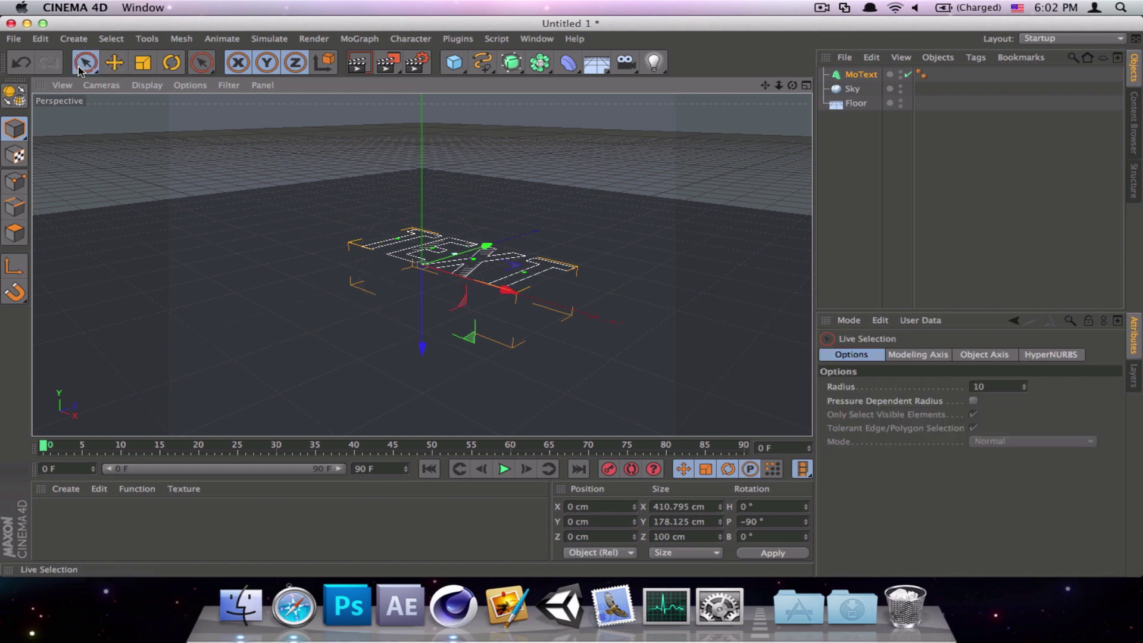
drag(420, 320, 400, 304)
click(878, 220)
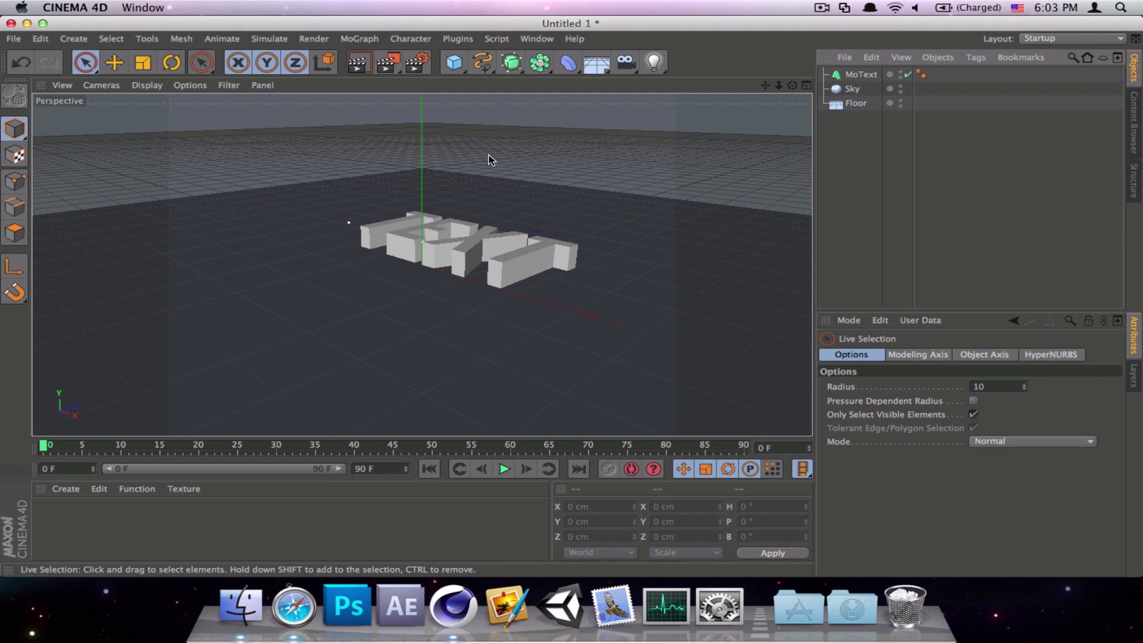
Step: Examine the flat text in the four-view layout and the maximized Top view, ending in the Perspective view
click(807, 87)
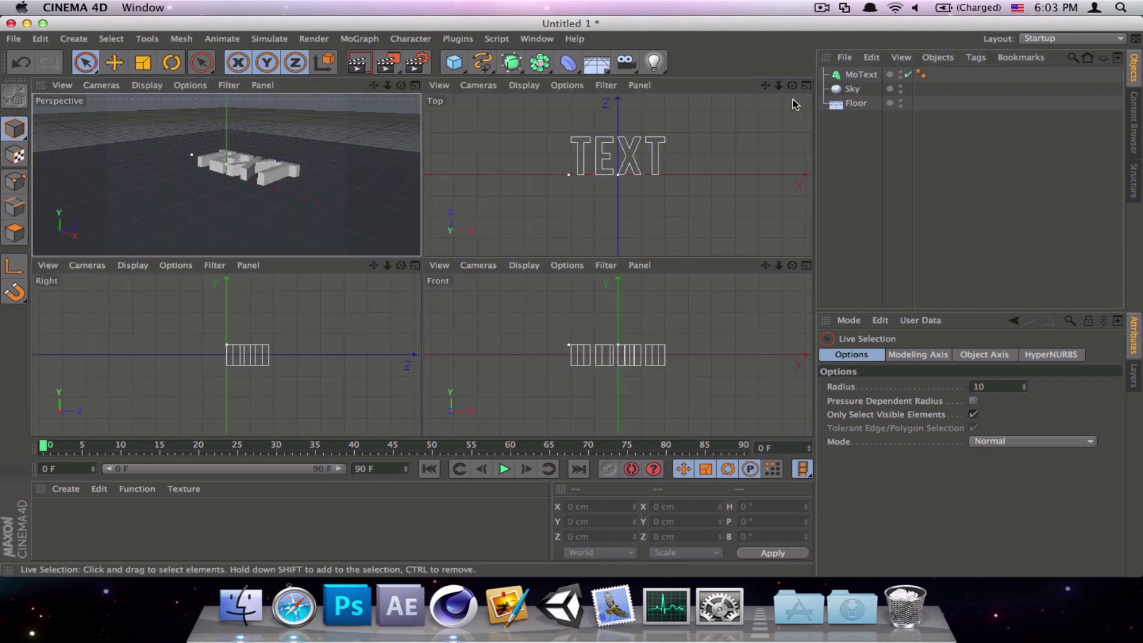
click(806, 87)
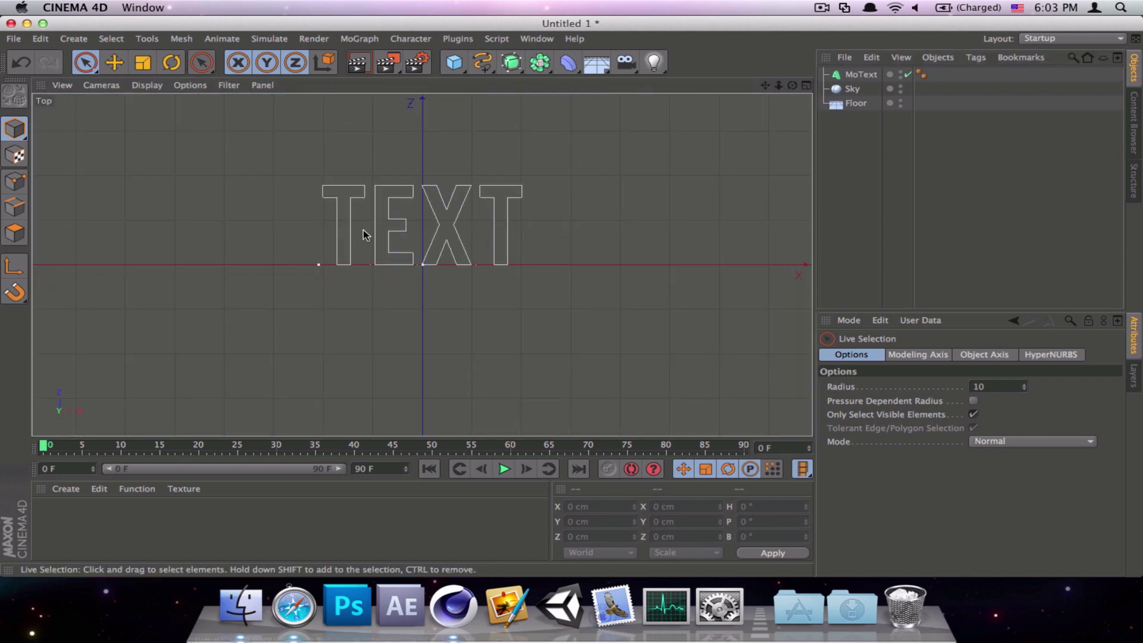
click(806, 87)
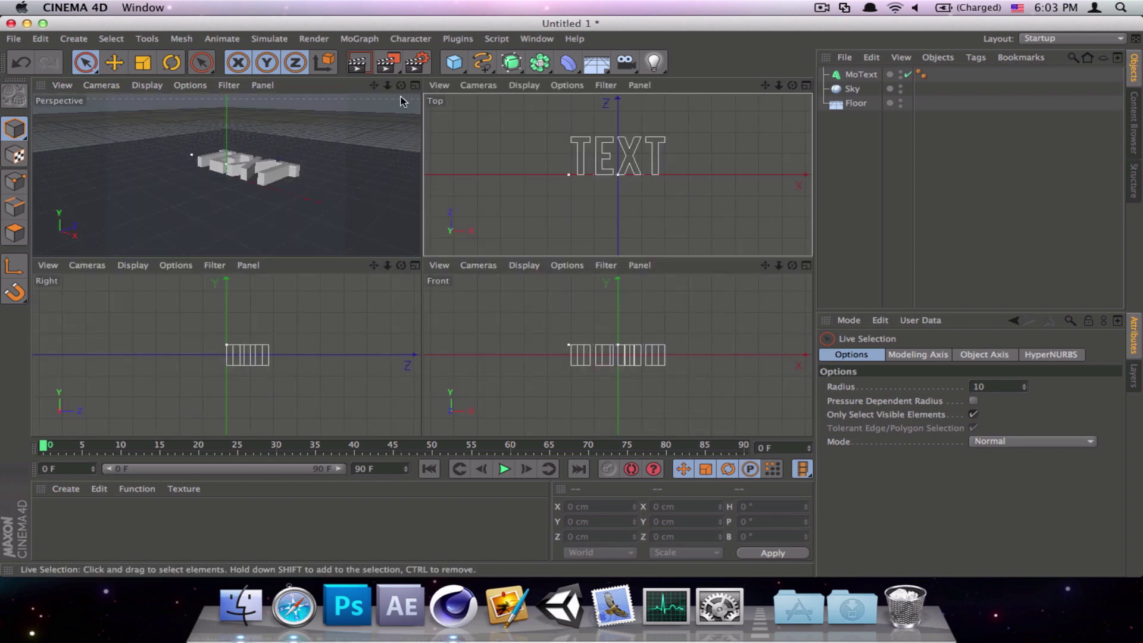
middle_click(400, 126)
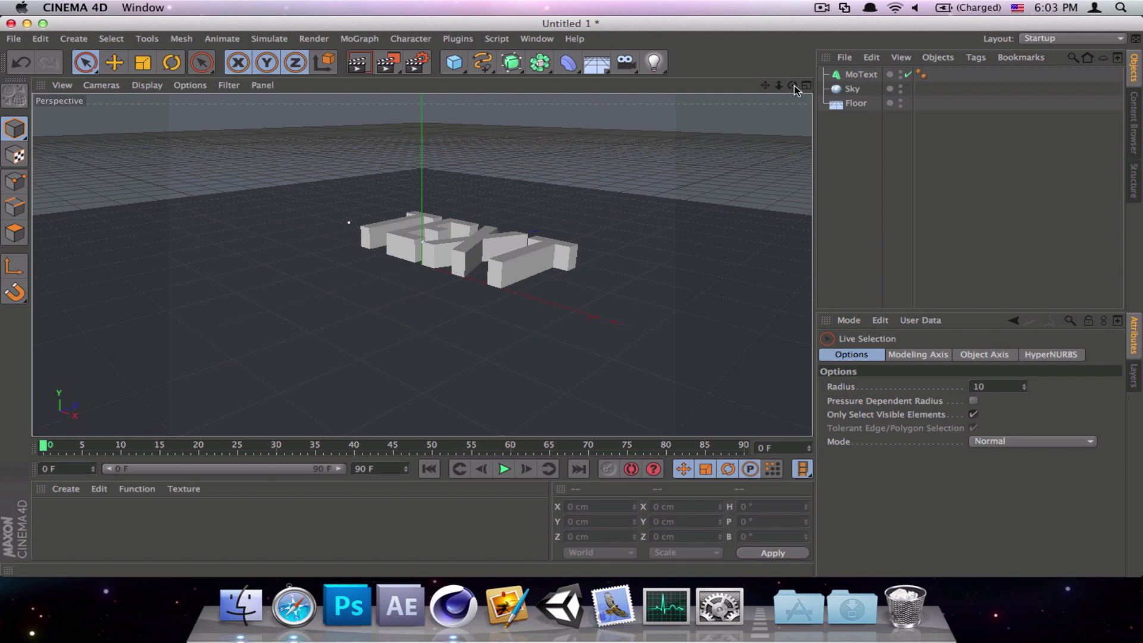
click(806, 87)
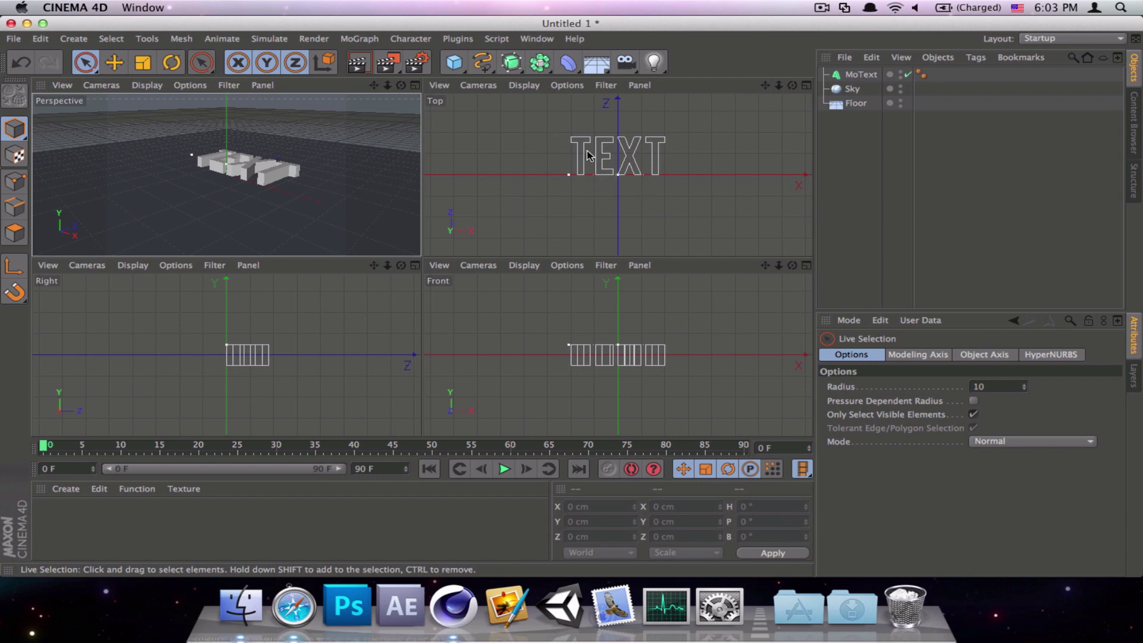
click(415, 86)
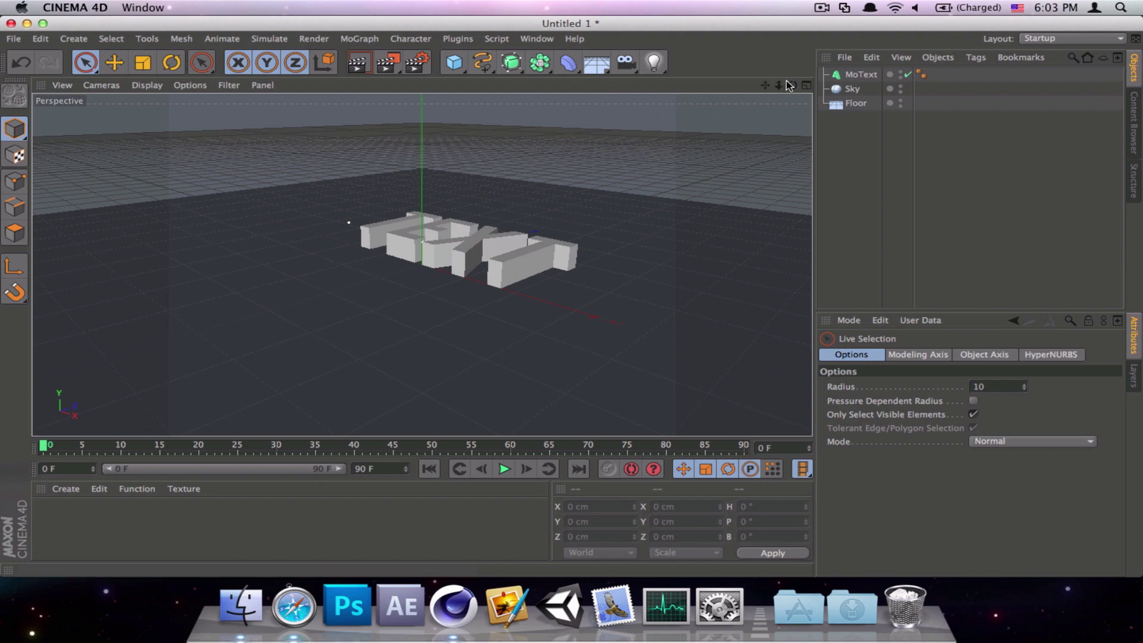
Step: Orbit and reframe the Perspective view so it looks down on the text from above, with the word large and centred
drag(791, 85, 769, 169)
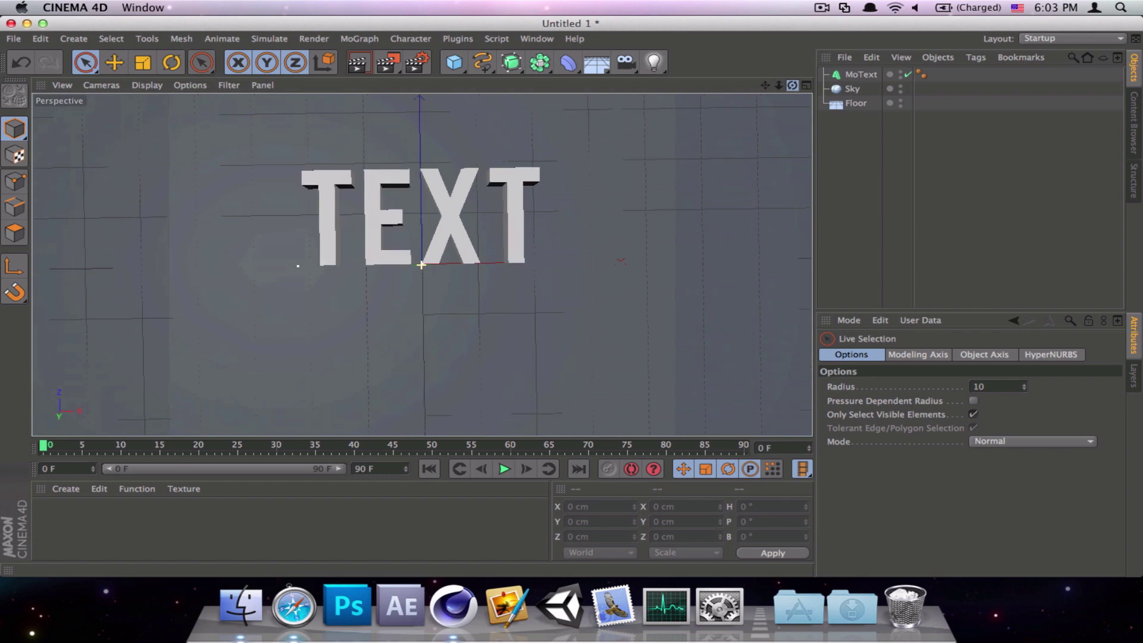
drag(421, 265, 396, 204)
alt+middle_drag(395, 200, 384, 210)
alt+drag(532, 227, 536, 237)
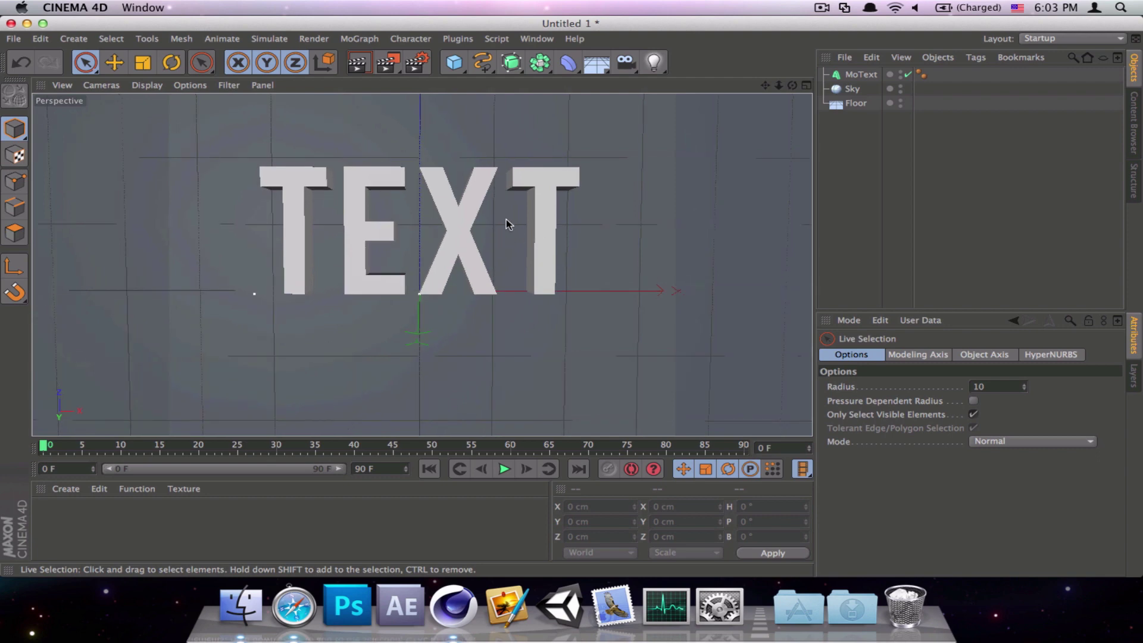
mouse_move(763, 85)
mouse_down()
mouse_move(800, 86)
mouse_move(768, 101)
mouse_up()
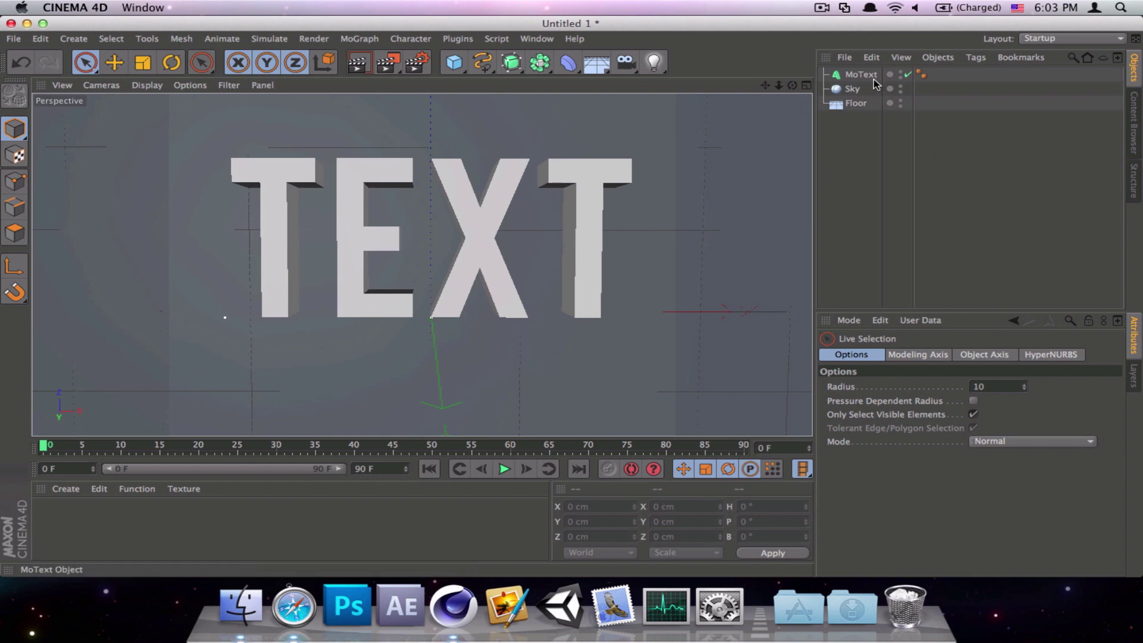
Step: Move the MoText object below Sky in the object hierarchy and set both its start and end caps to Fillet
drag(870, 75, 871, 99)
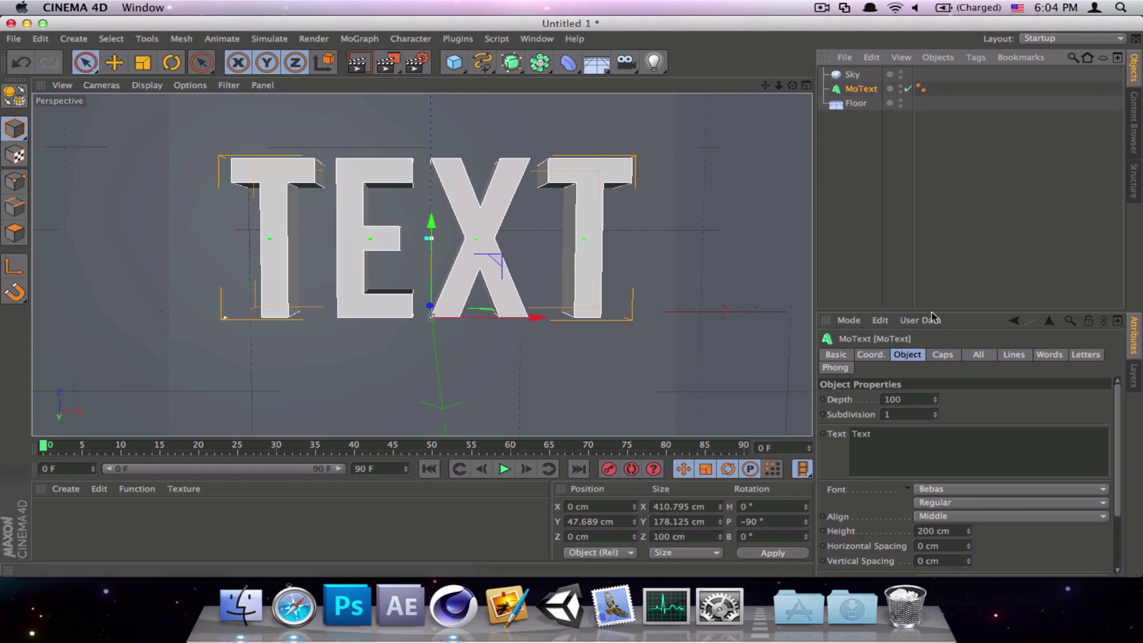
click(941, 357)
click(915, 398)
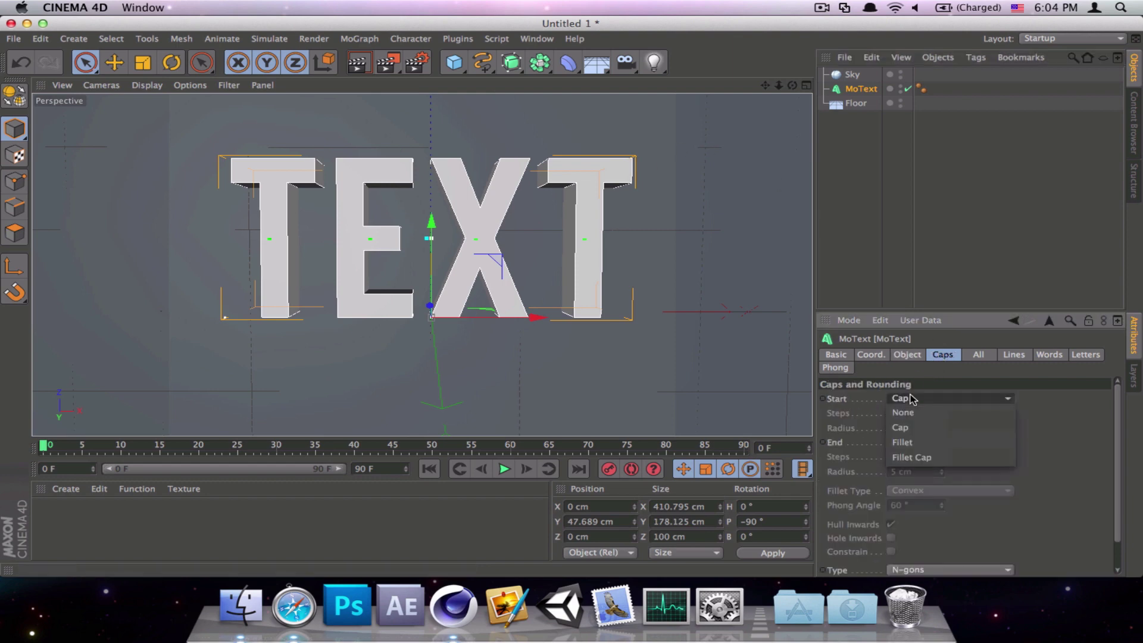
click(923, 442)
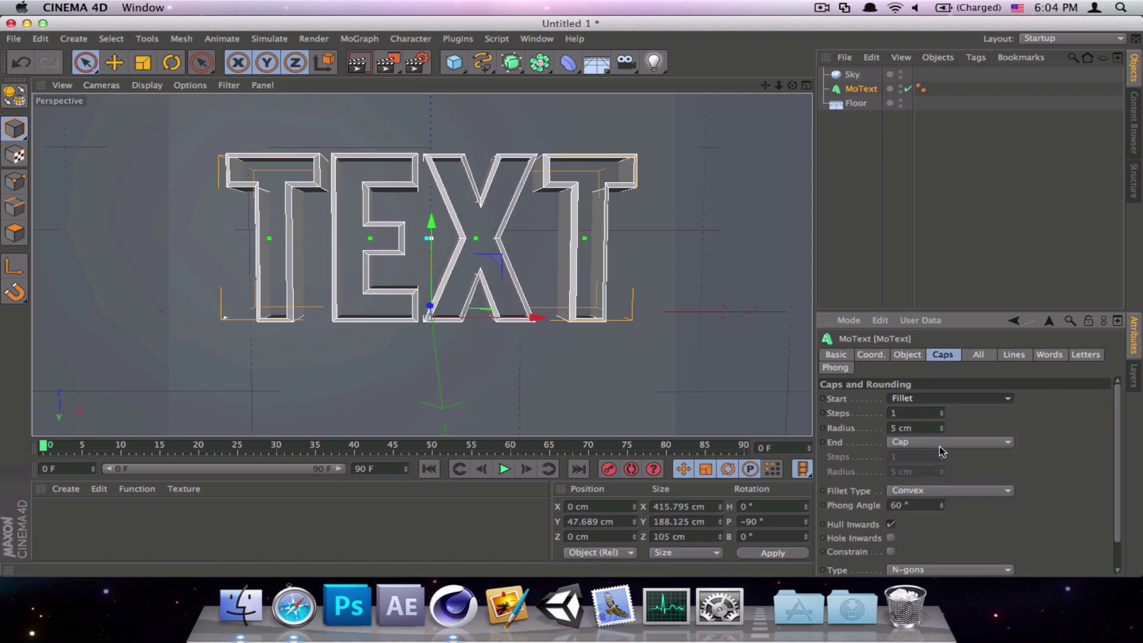
click(937, 442)
click(918, 486)
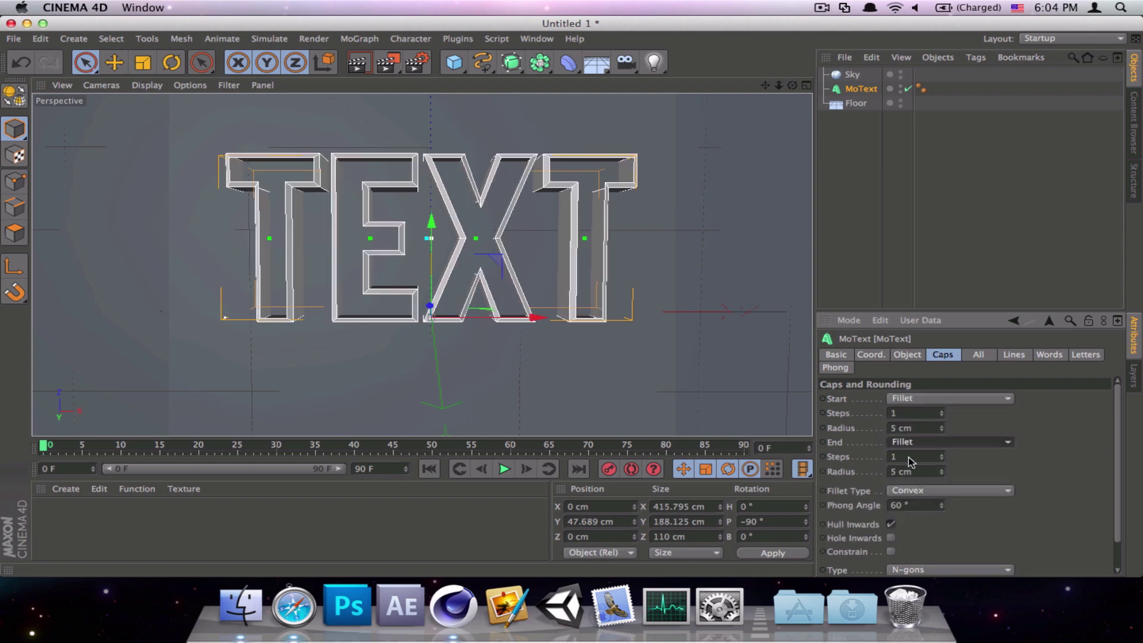
Step: Set the text's start fillet to 15 steps with a 10 cm radius
click(910, 415)
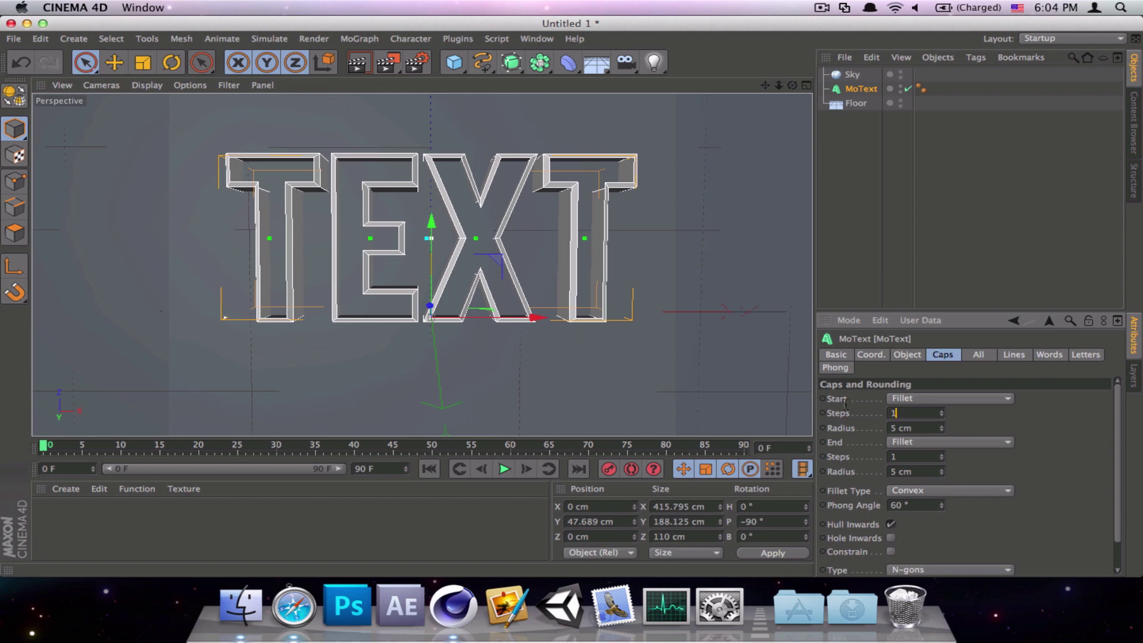
text(5)
key(Tab)
text(1)
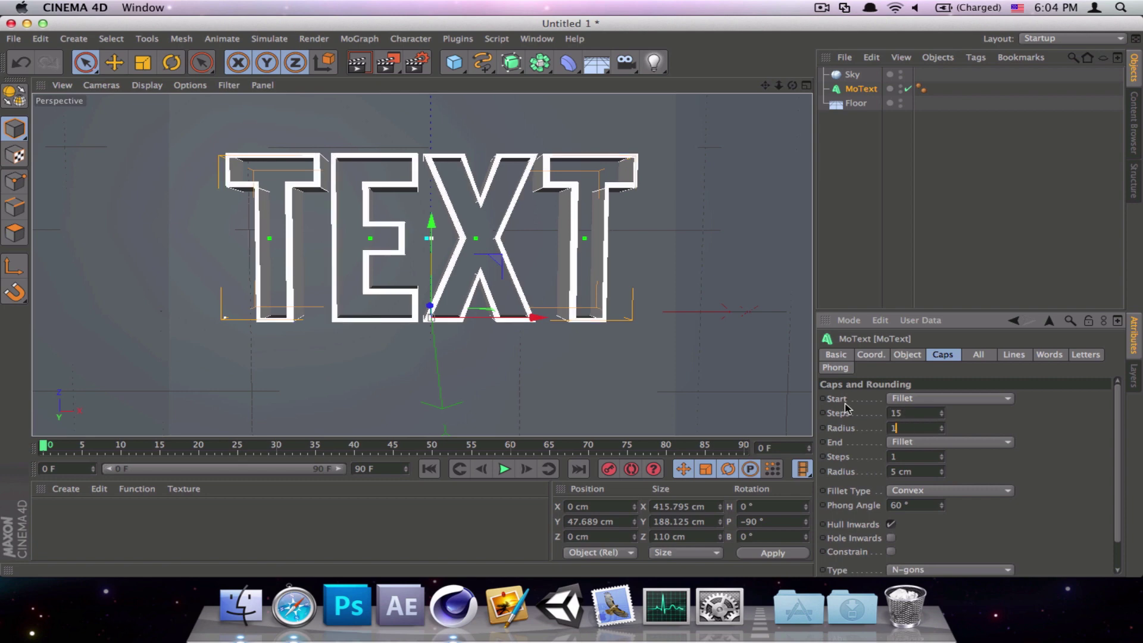
text(0)
key(Tab)
Step: Set the text's end fillet to 15 steps with a 10 cm radius
key(Tab)
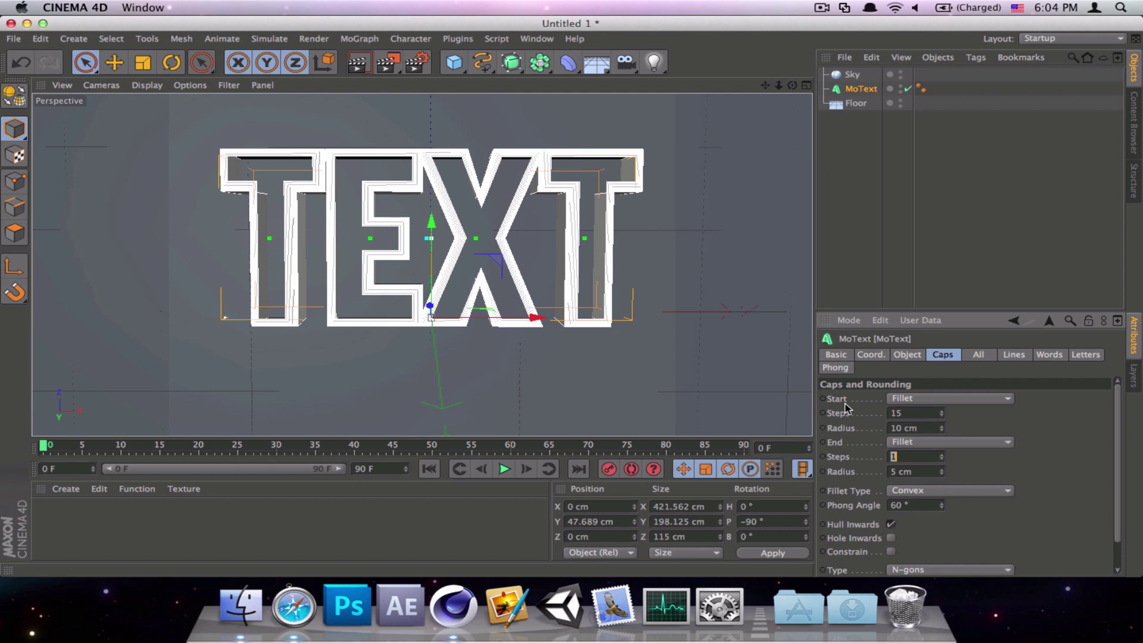
text(5)
key(Tab)
text(1)
key(Return)
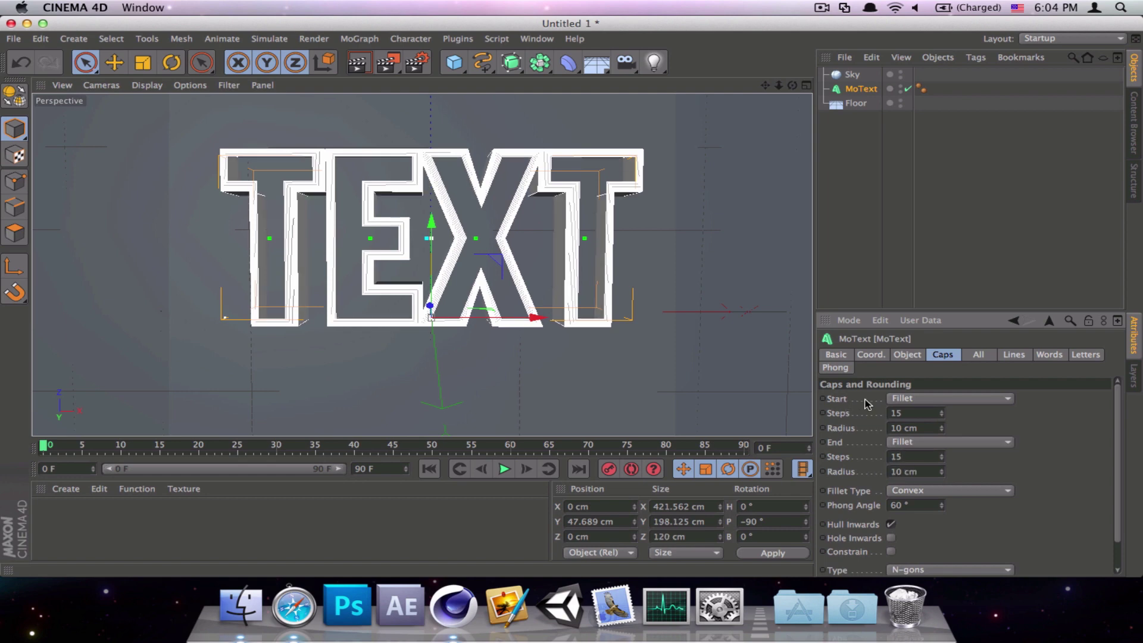
Step: Render a preview of the deselected outline text in the view and duplicate the MoText object
click(870, 159)
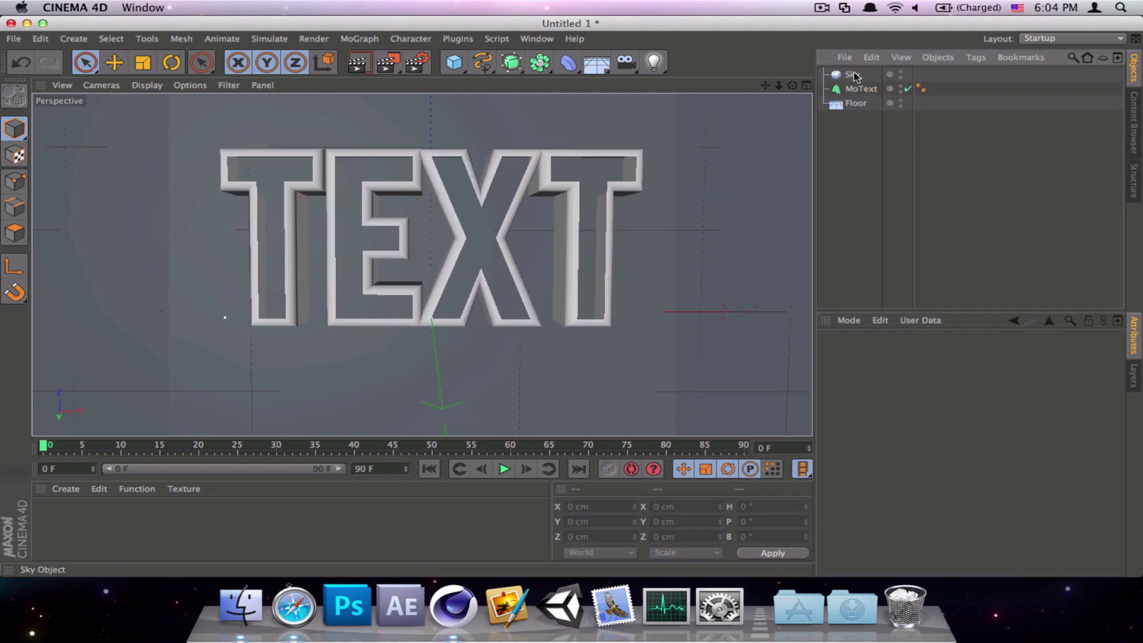
click(359, 64)
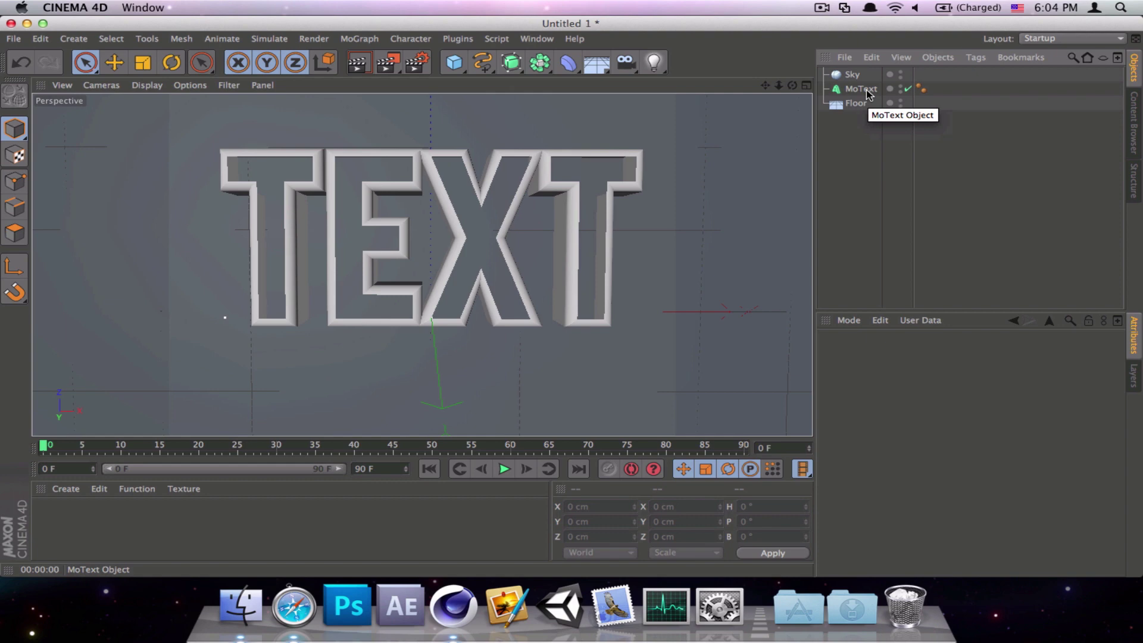
mouse_move(866, 81)
mouse_down()
mouse_move(864, 99)
mouse_move(887, 107)
mouse_move(879, 84)
mouse_up()
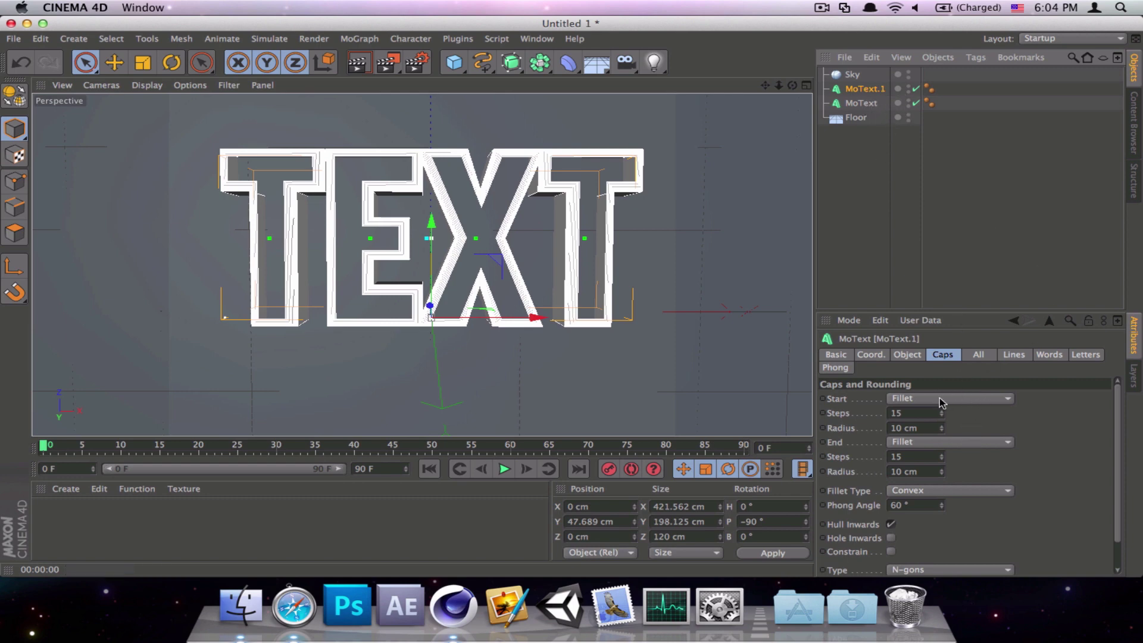
Step: Set both the start and end caps of the duplicated MoText object to Fillet Cap
click(893, 399)
click(926, 454)
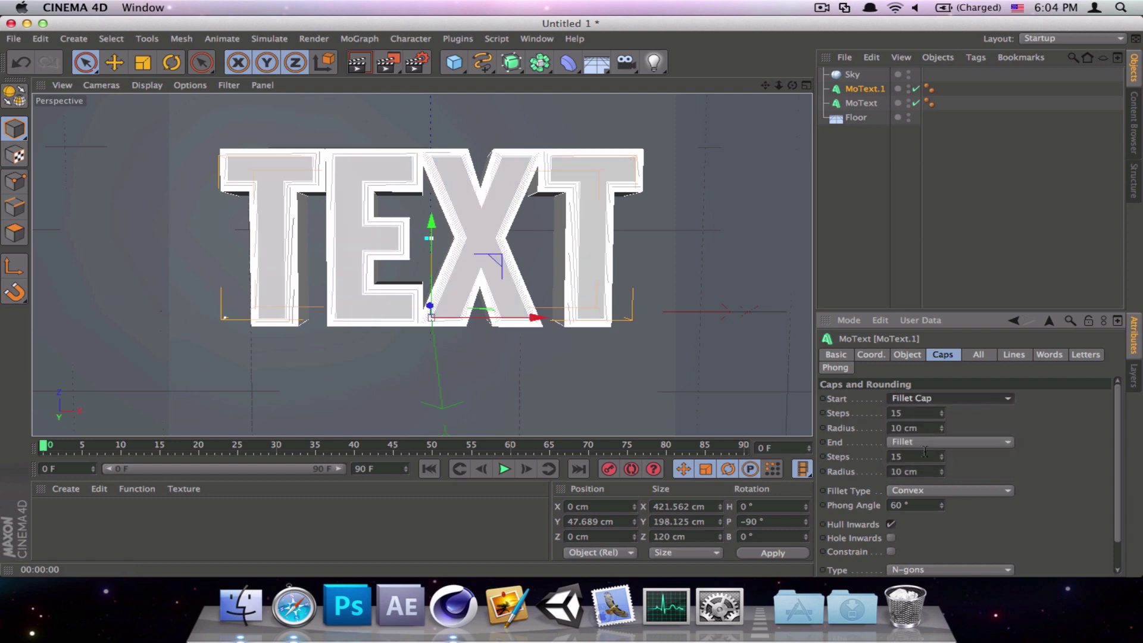
click(926, 448)
click(914, 504)
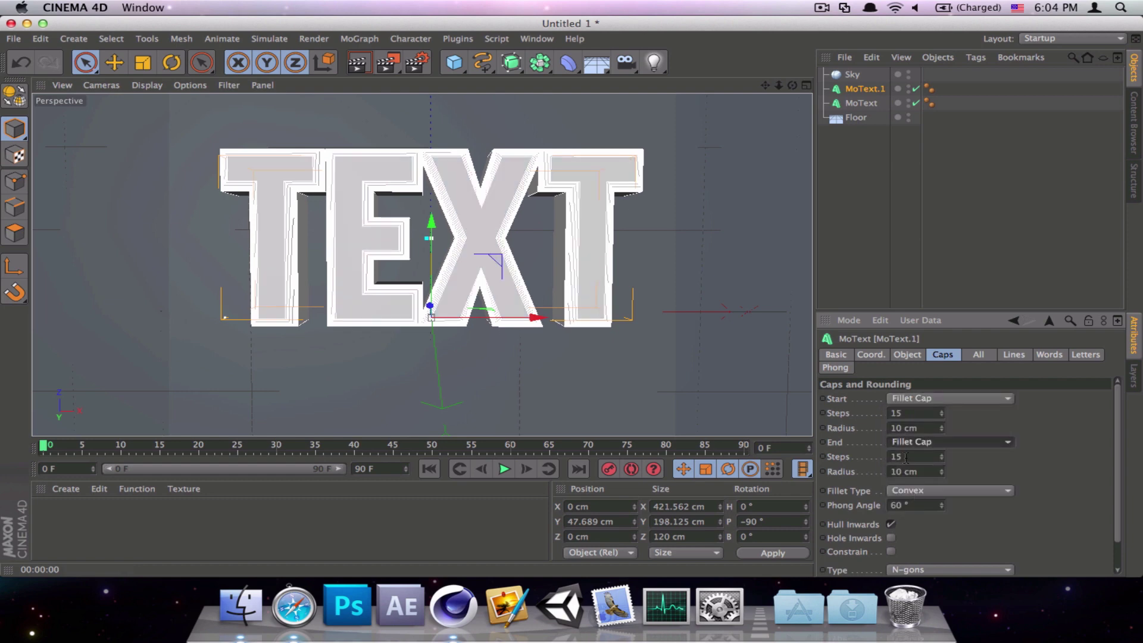
Step: Set the duplicated text's start fillet to 3 steps with a 5 cm radius
double_click(911, 411)
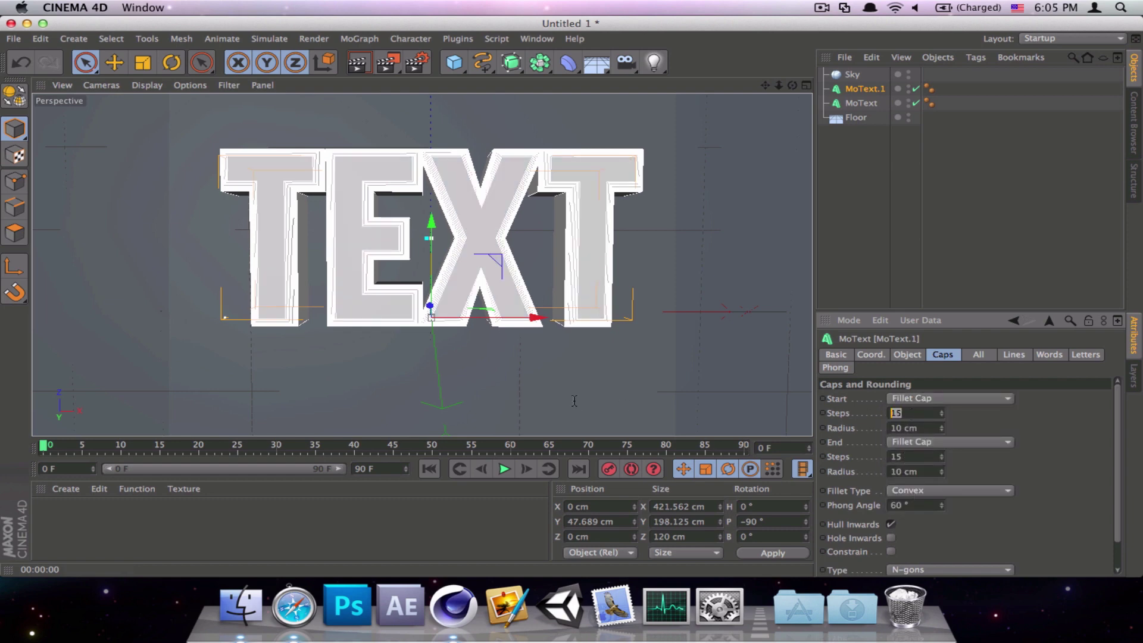
text(3)
key(Tab)
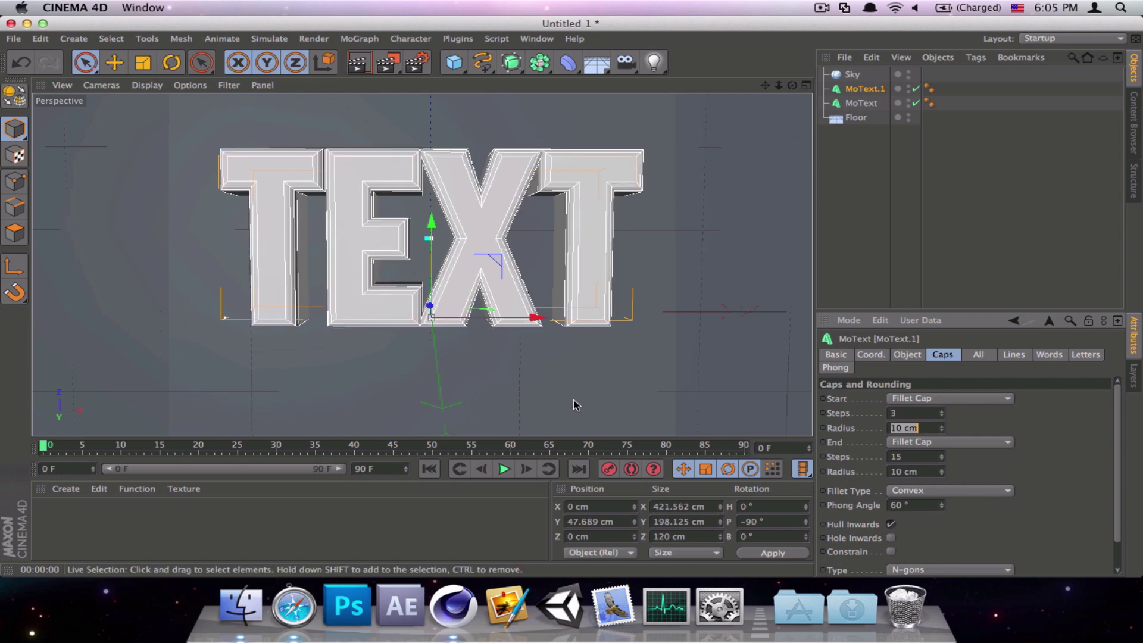
text(5)
key(Tab)
key(Tab)
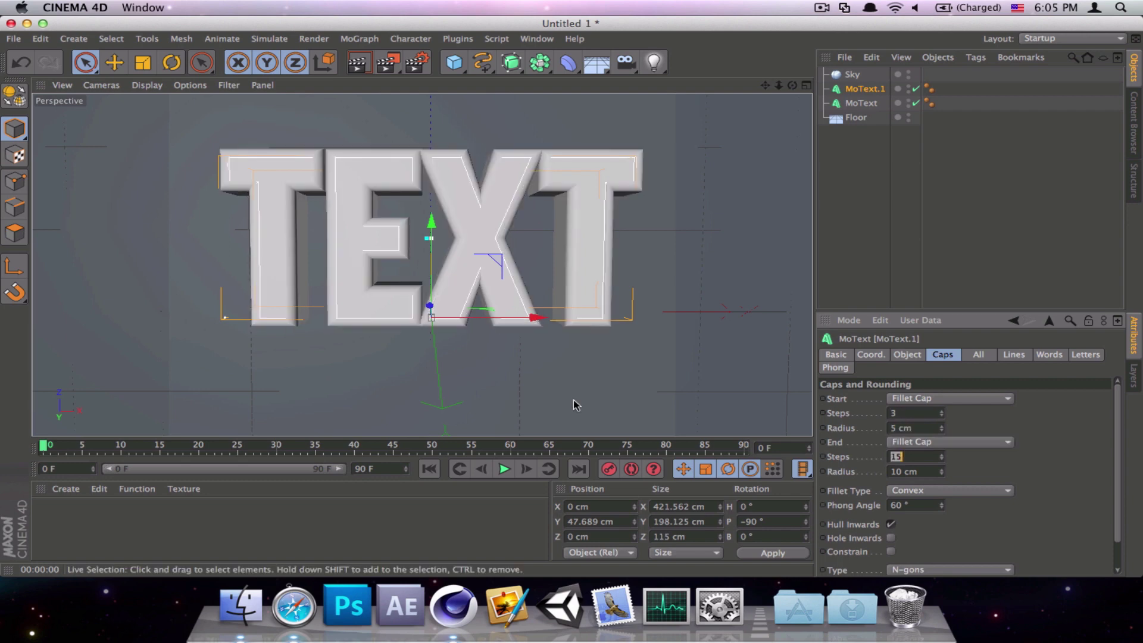
Step: Set the duplicated text's end fillet to 3 steps with a 5 cm radius and deselect the object
text(3)
key(Tab)
text(5)
key(Tab)
click(866, 165)
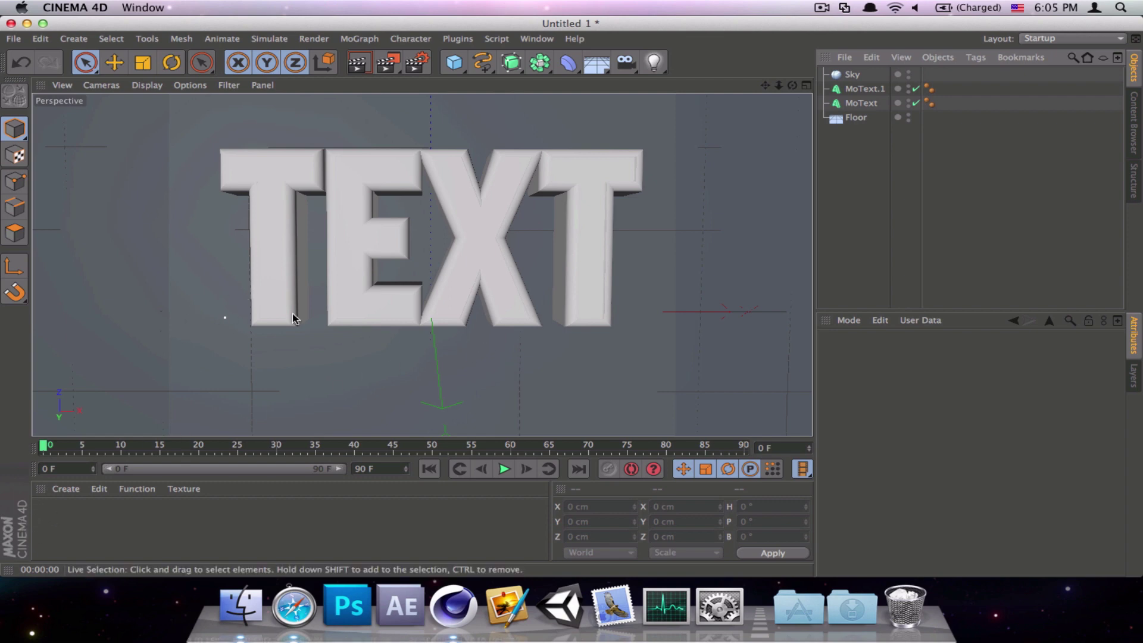
Step: Create a new material and name it "Metal material"
double_click(58, 519)
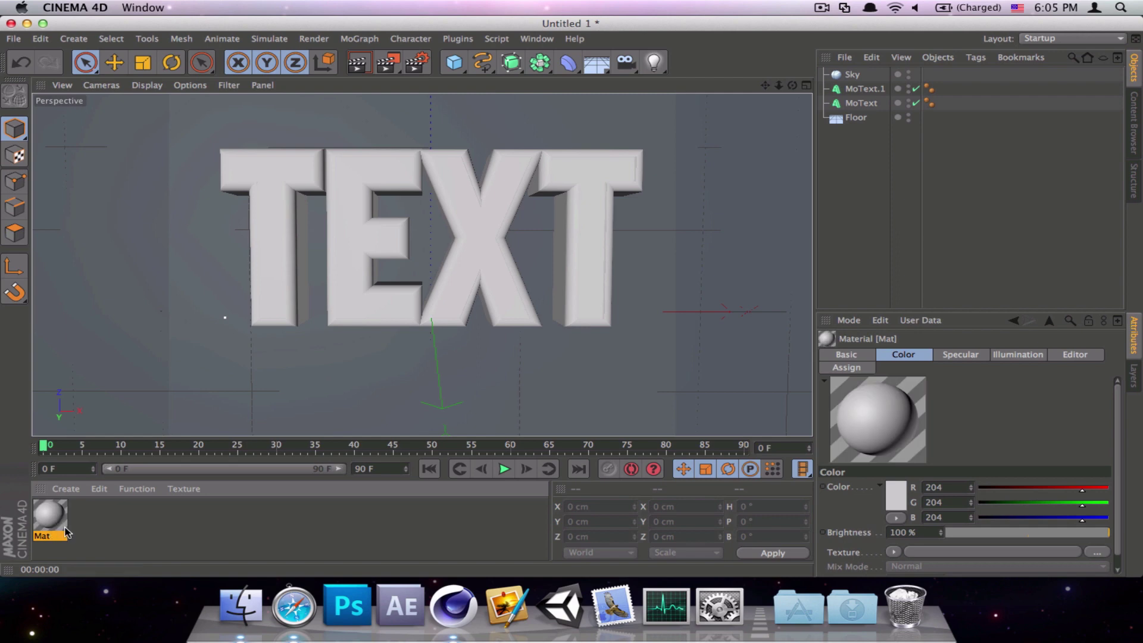
click(64, 495)
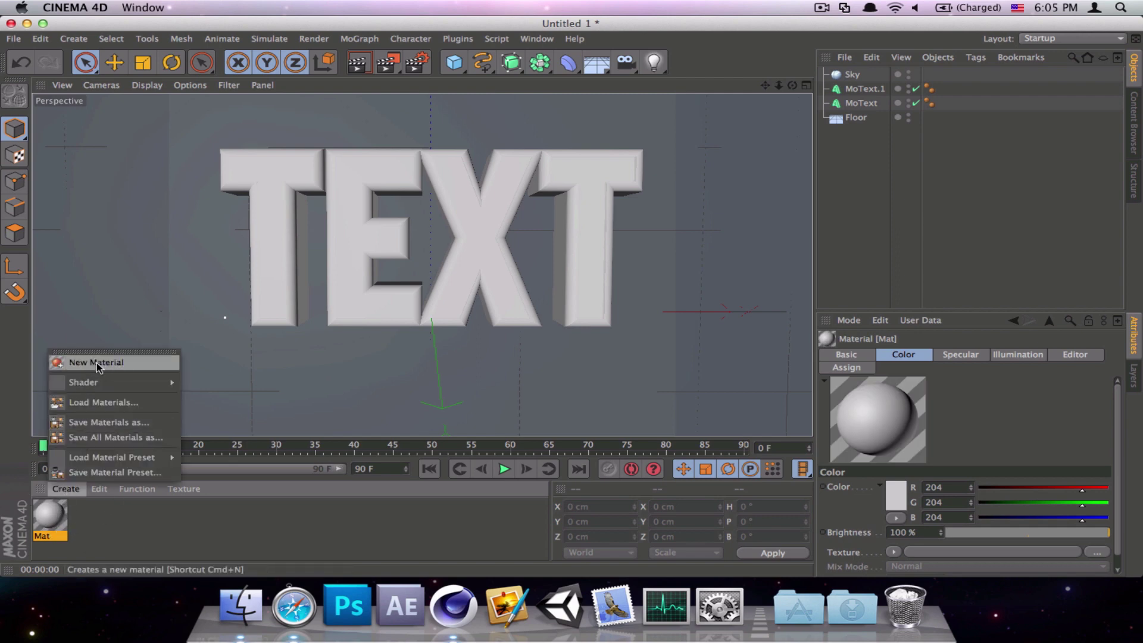
click(71, 542)
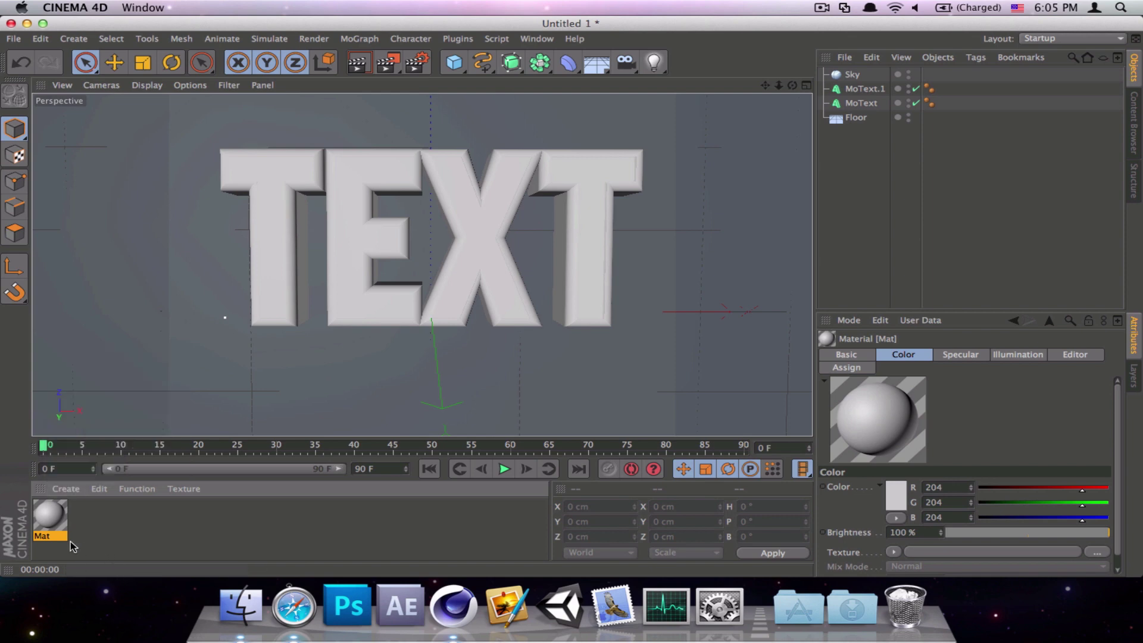
double_click(52, 516)
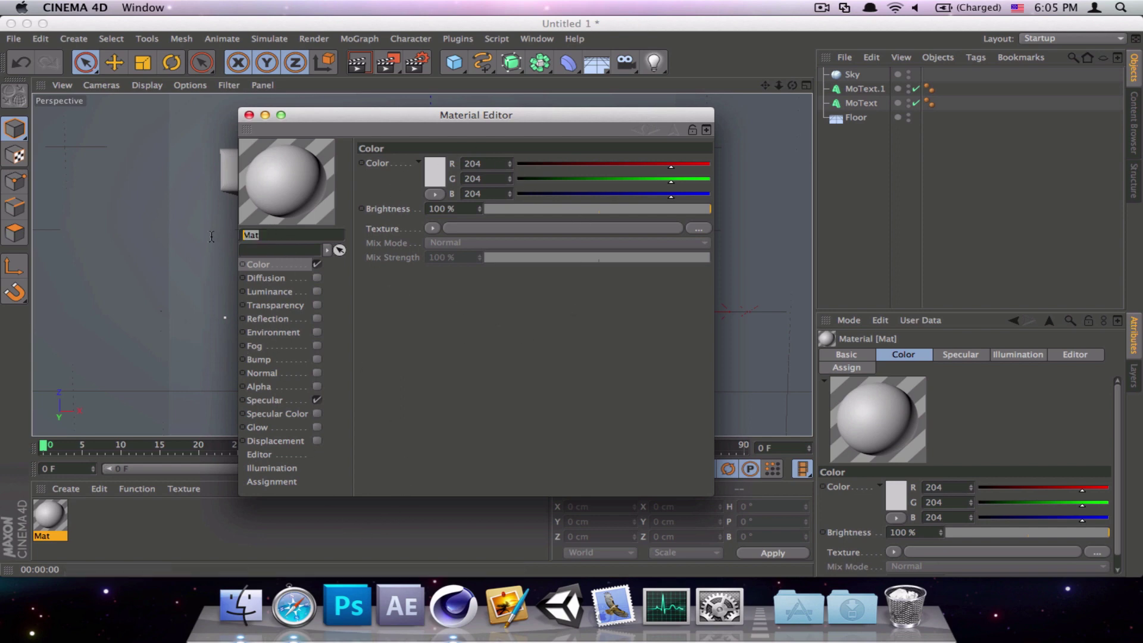
text(ME)
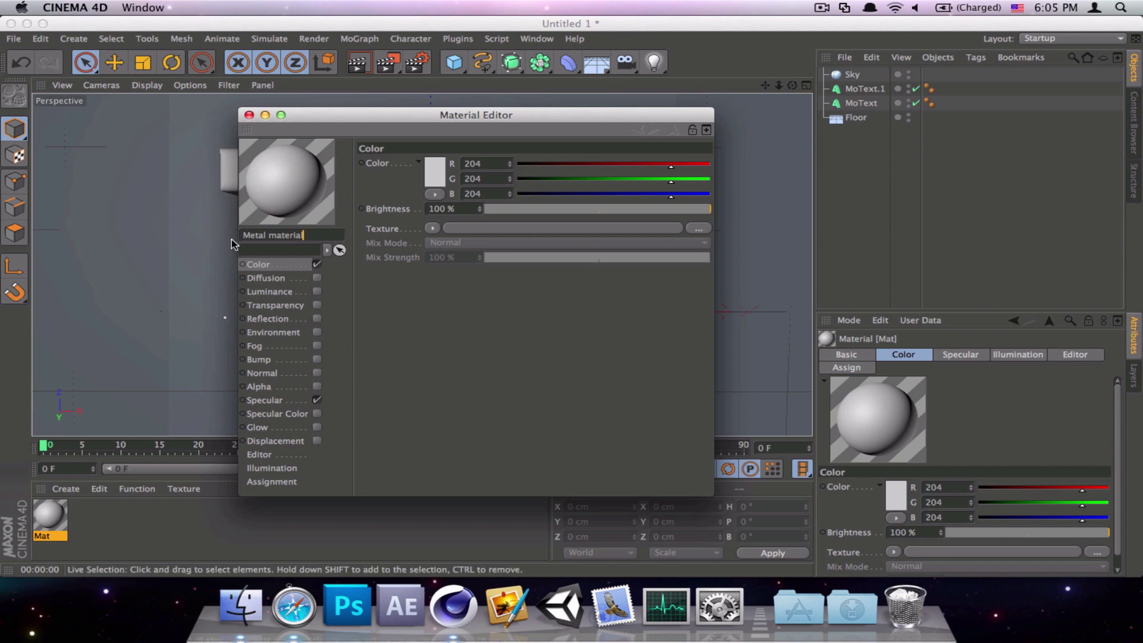
key(Return)
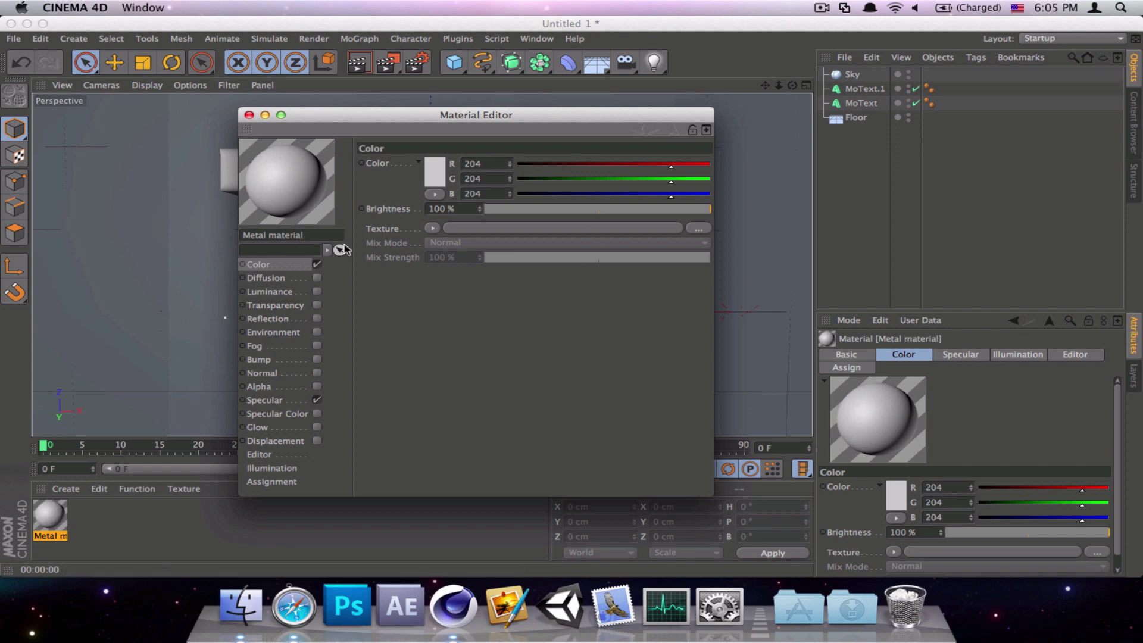
Step: Set the metal material's color to a medium grey of RGB 111, 111, 111
click(433, 177)
drag(366, 156, 315, 175)
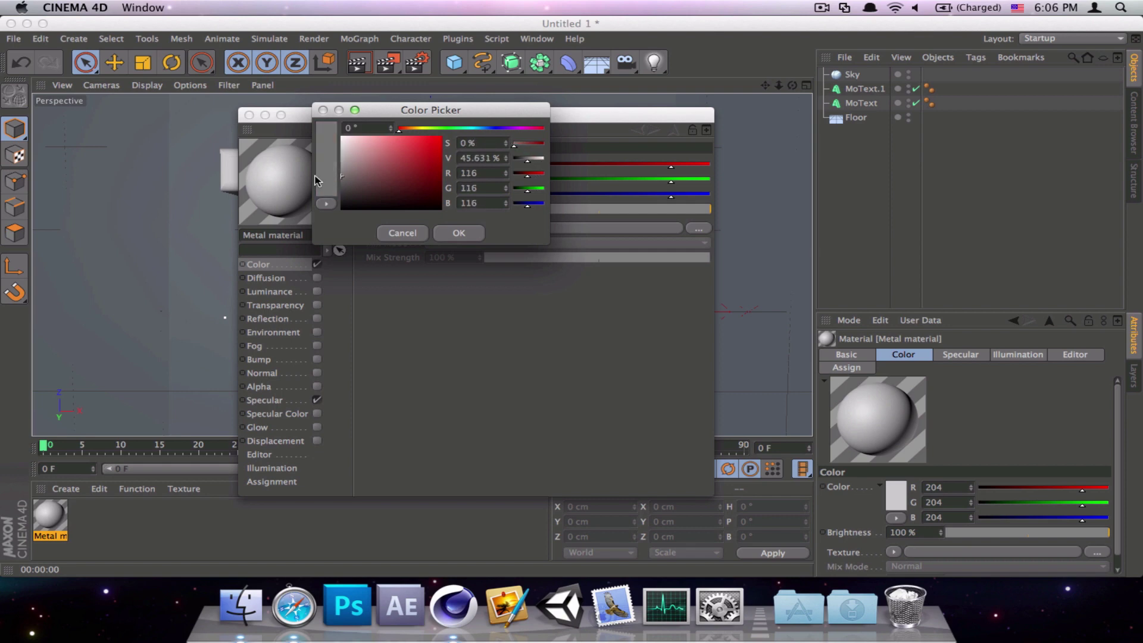
click(456, 232)
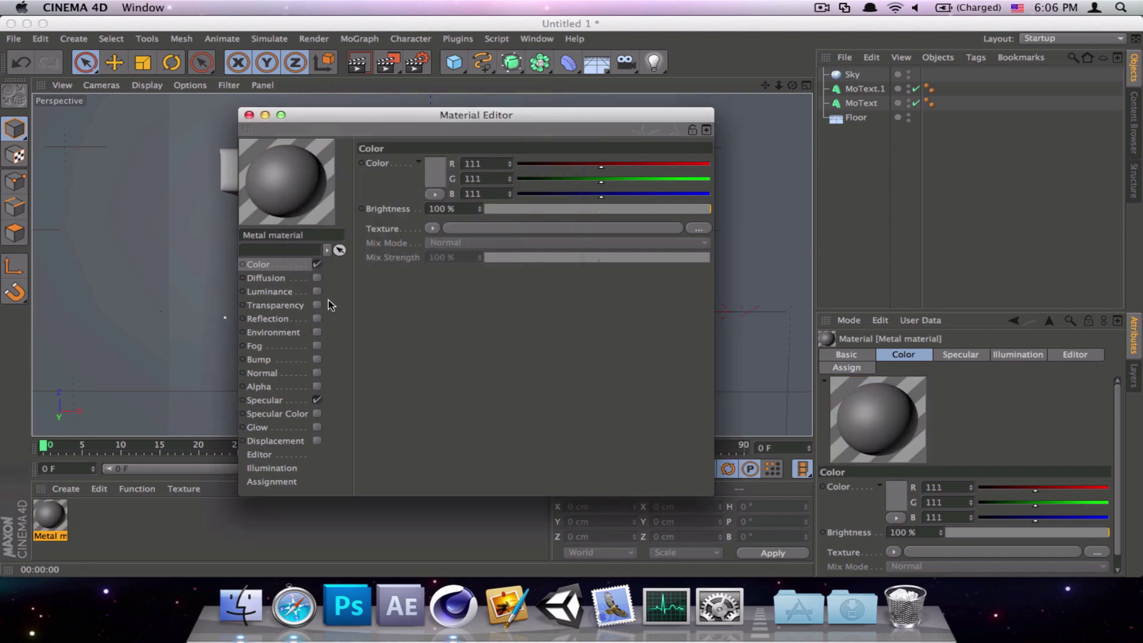
Step: Enable the metal material's Reflection channel and lower its brightness to 0 %
click(280, 320)
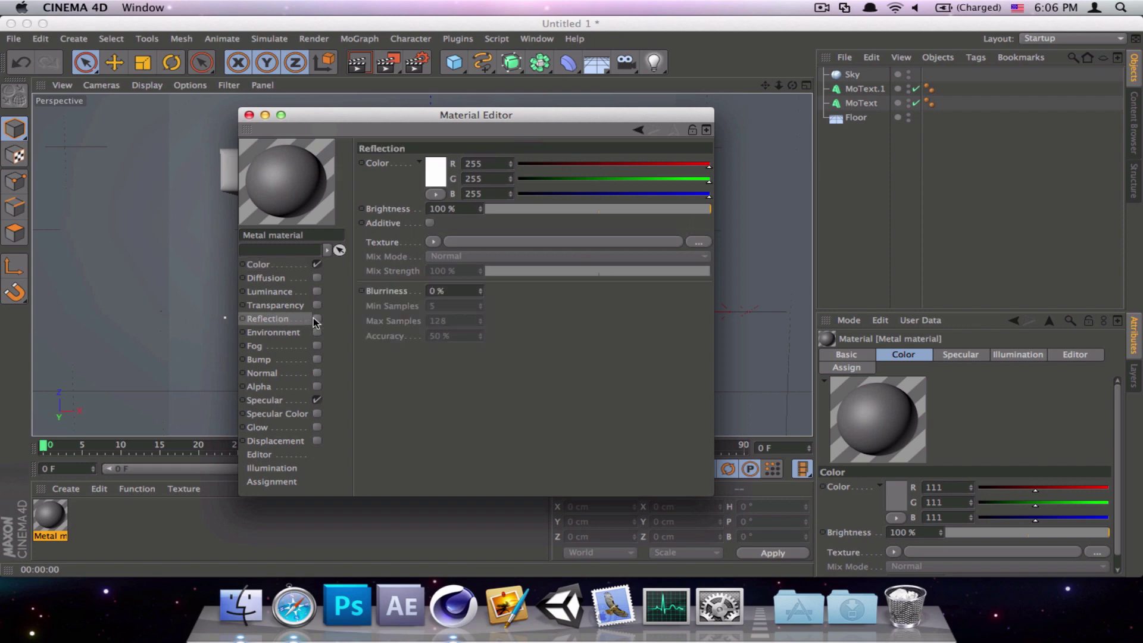
click(315, 320)
click(500, 210)
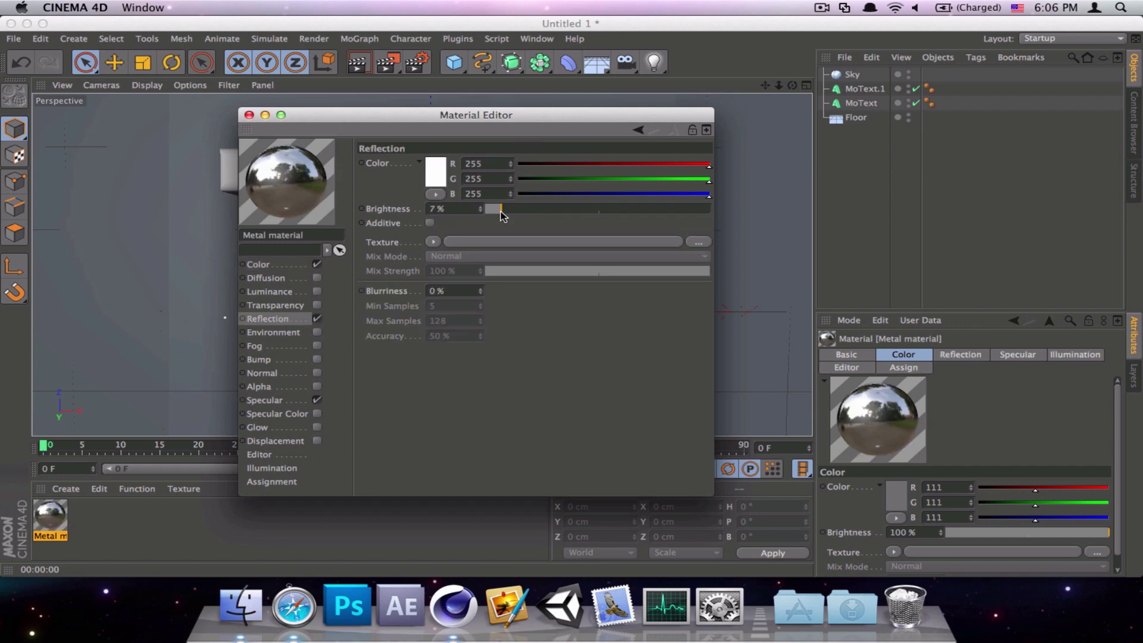
drag(500, 210, 470, 219)
Step: Add a Fresnel texture to the material's reflection with a mix strength of 34 %
click(434, 242)
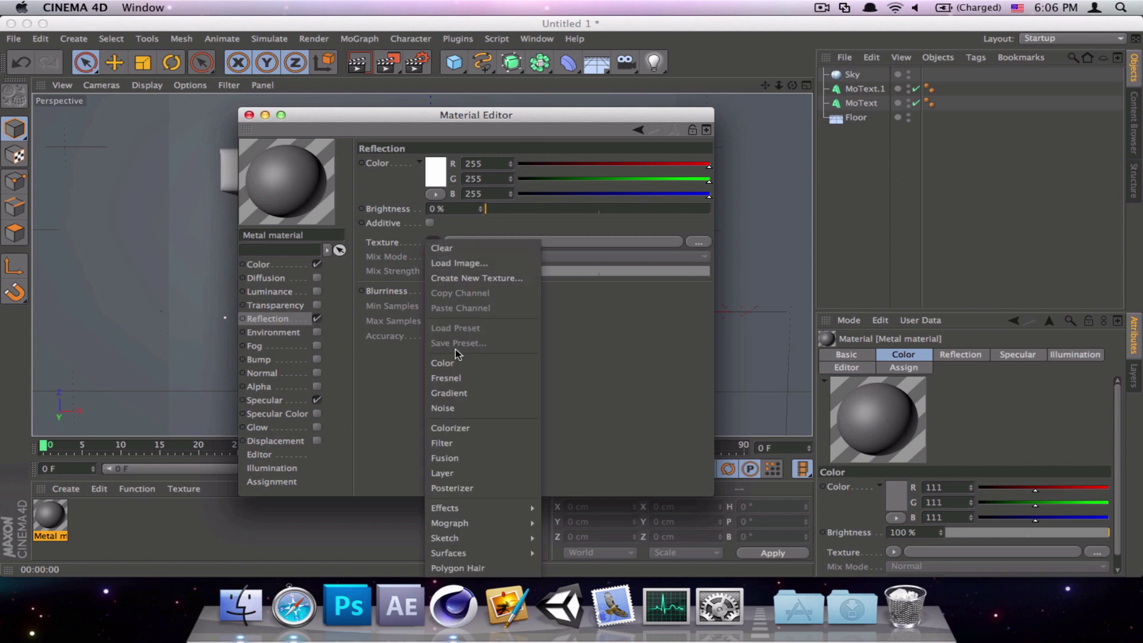
click(452, 376)
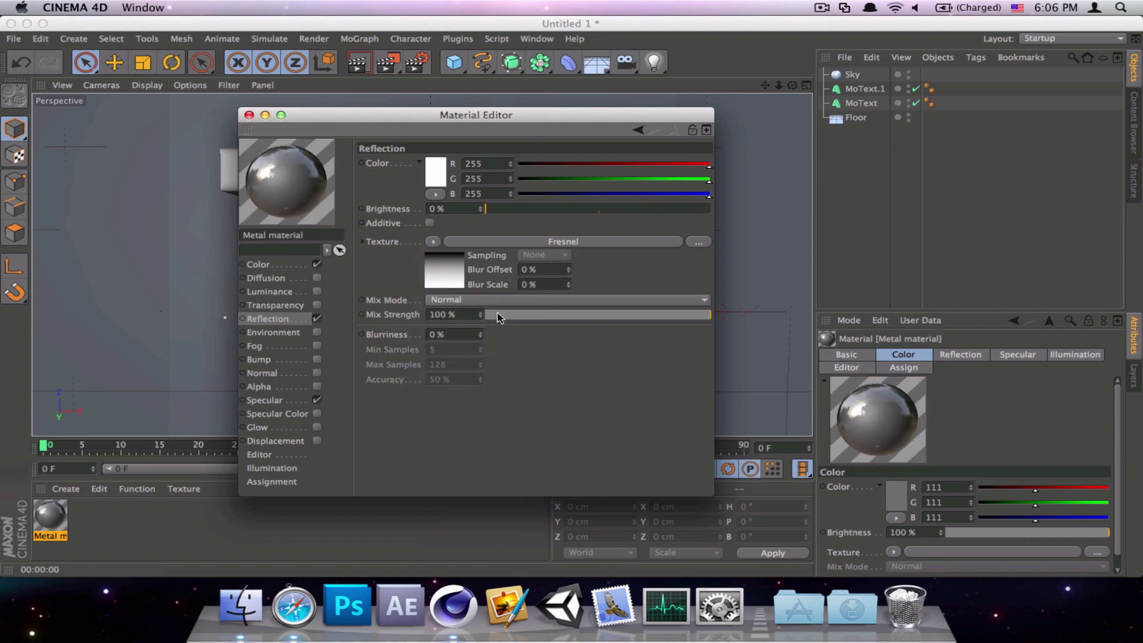
double_click(470, 314)
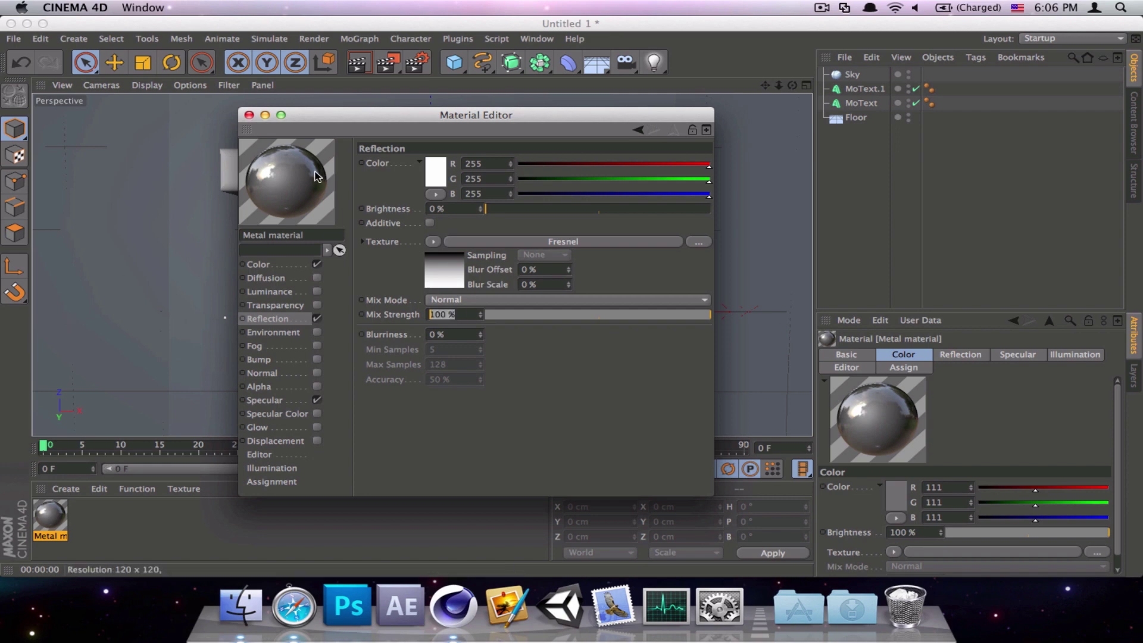
text(34)
key(Return)
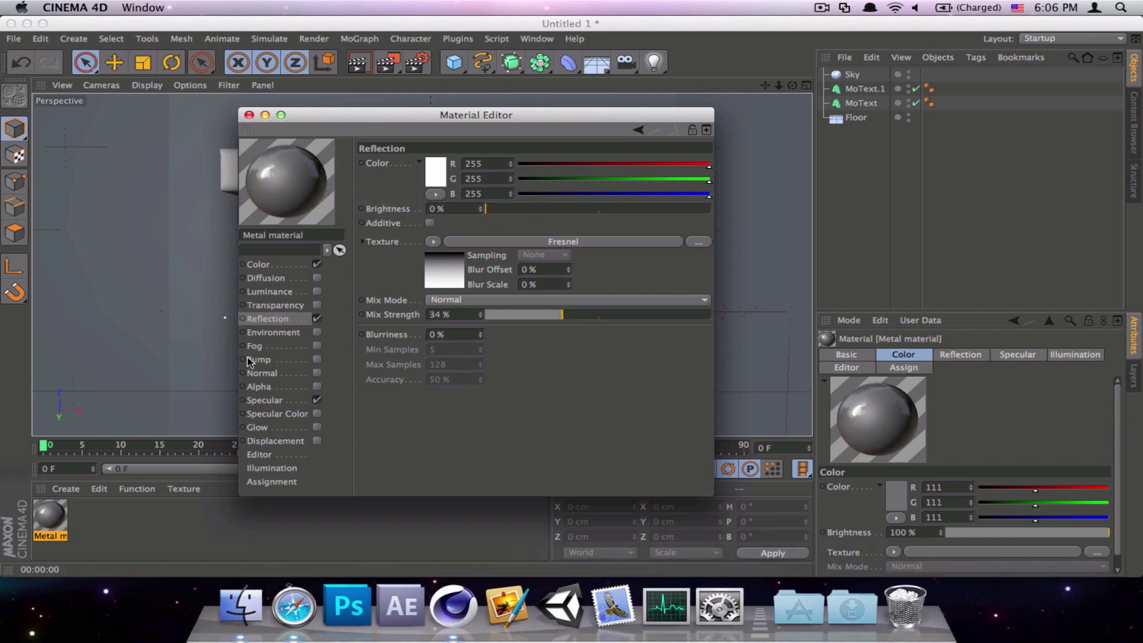
Step: Try the Fog and Alpha channels on the metal material
click(265, 347)
click(317, 346)
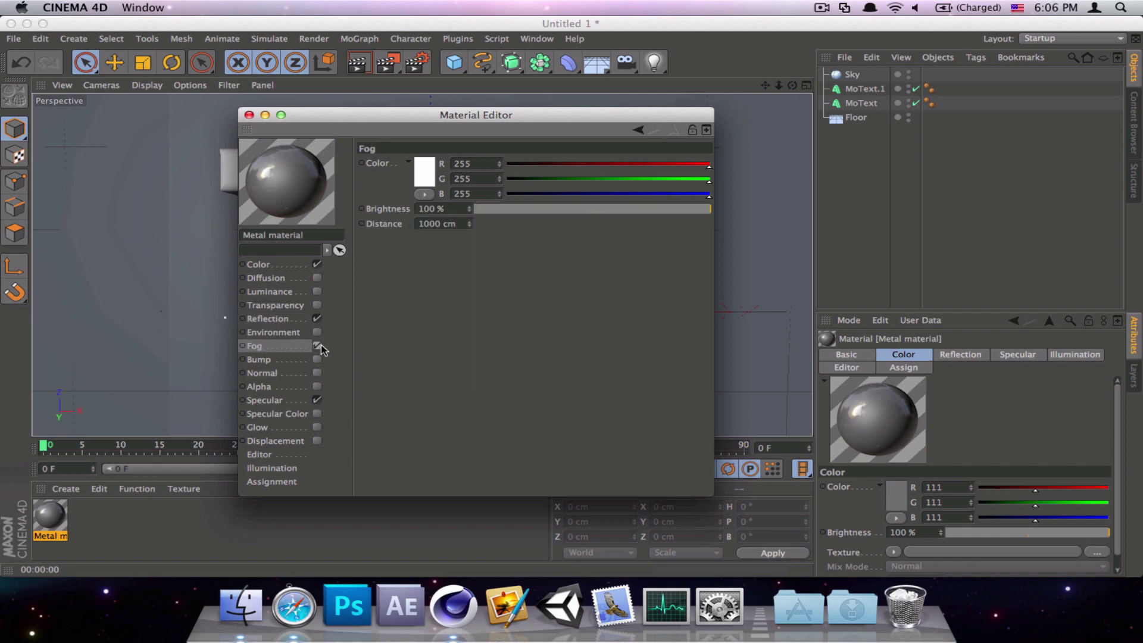
click(317, 346)
click(260, 386)
click(317, 387)
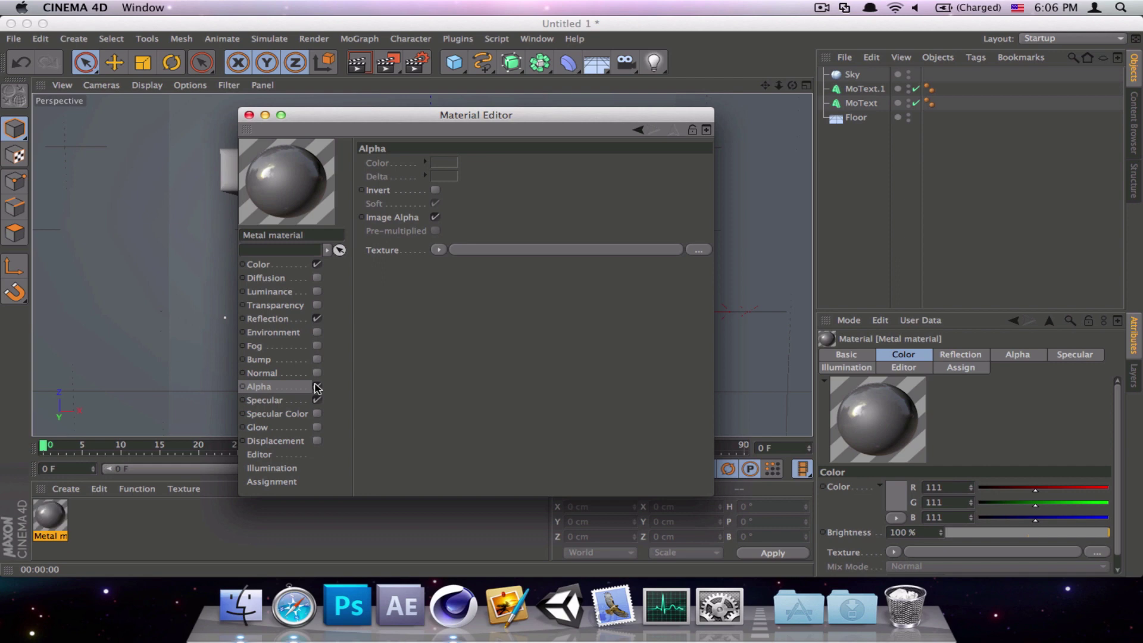
click(318, 387)
Step: Turn off the metal material's Specular channel
click(284, 402)
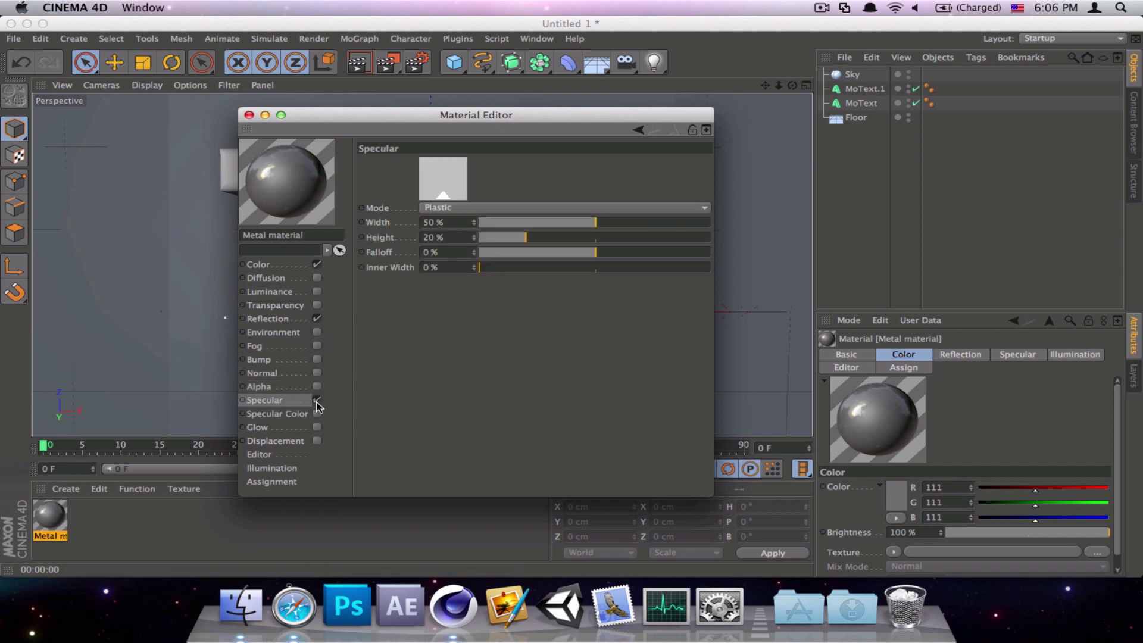
click(317, 400)
click(317, 400)
click(317, 400)
Step: Try the Environment channel on the metal material
click(292, 333)
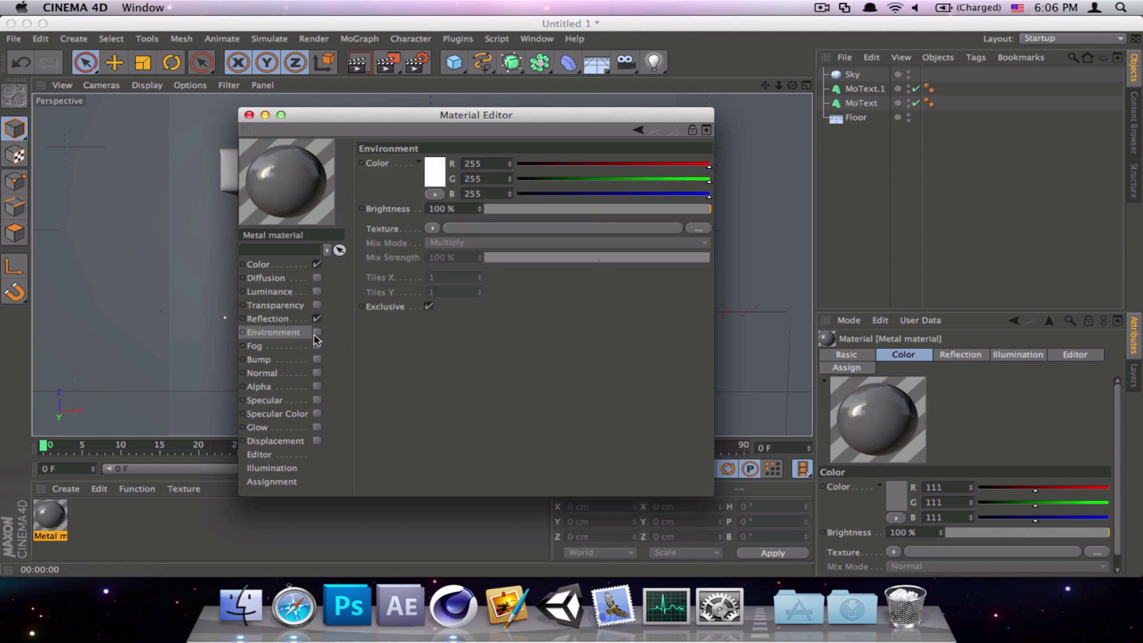
click(317, 332)
click(318, 332)
Step: Try the Luminance channel on the metal material at about 13 % and 49 % brightness
click(284, 296)
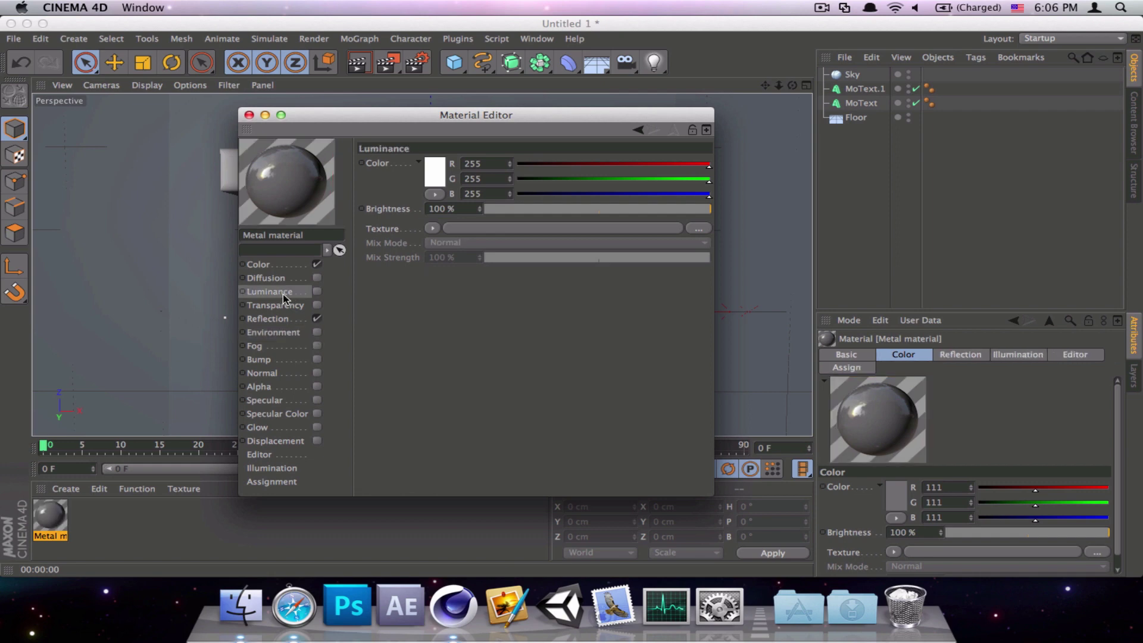
click(317, 292)
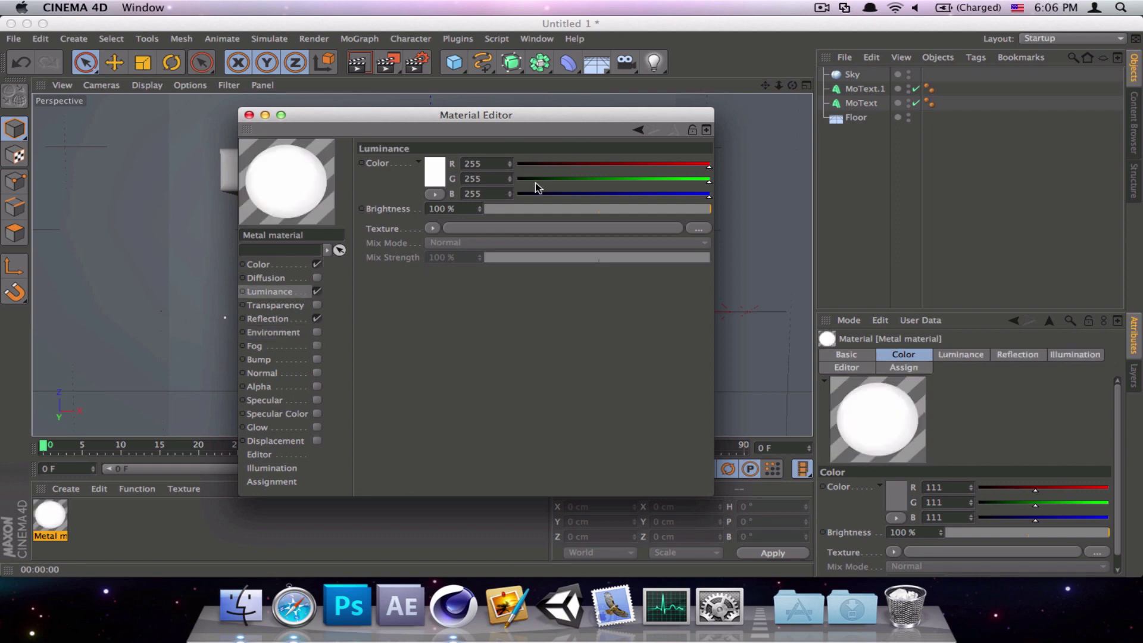
drag(536, 208, 511, 216)
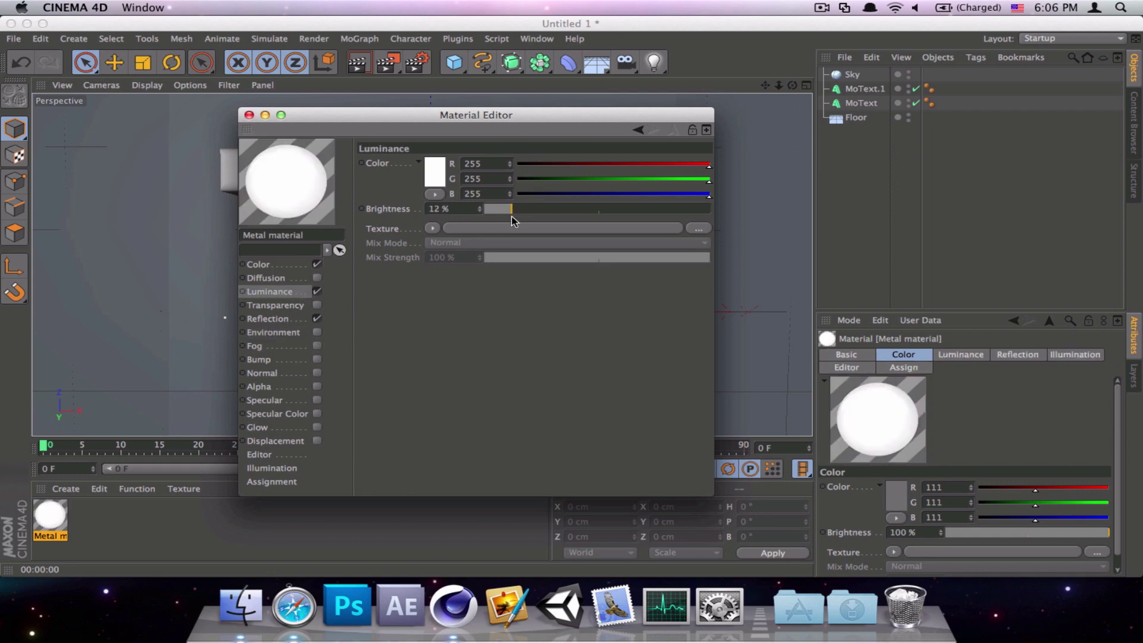
click(317, 292)
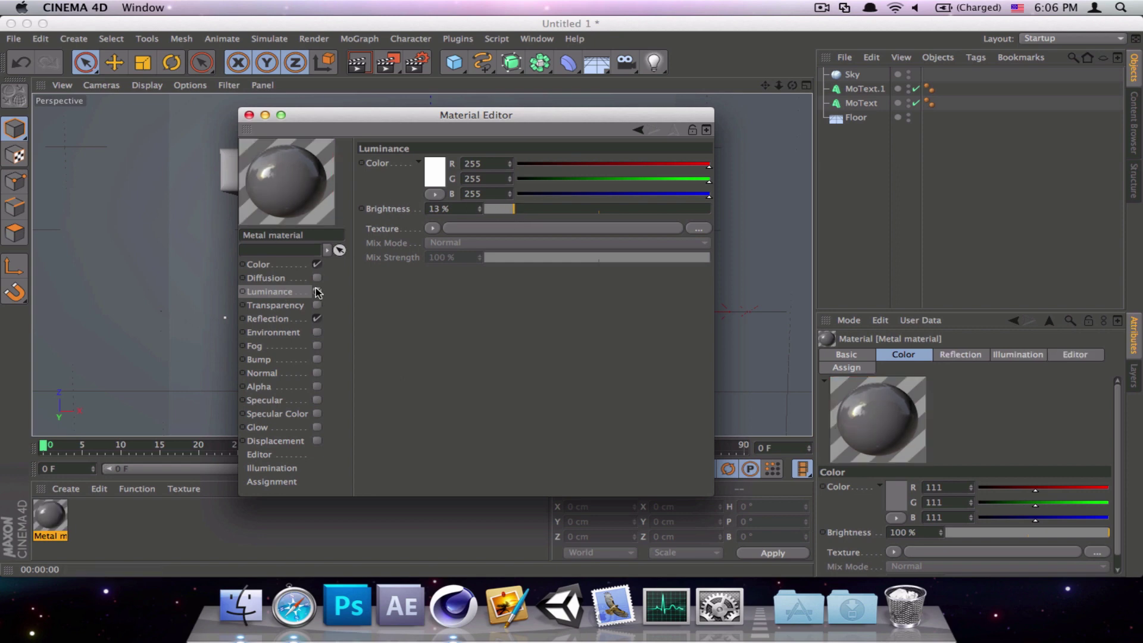
click(317, 291)
drag(579, 210, 596, 212)
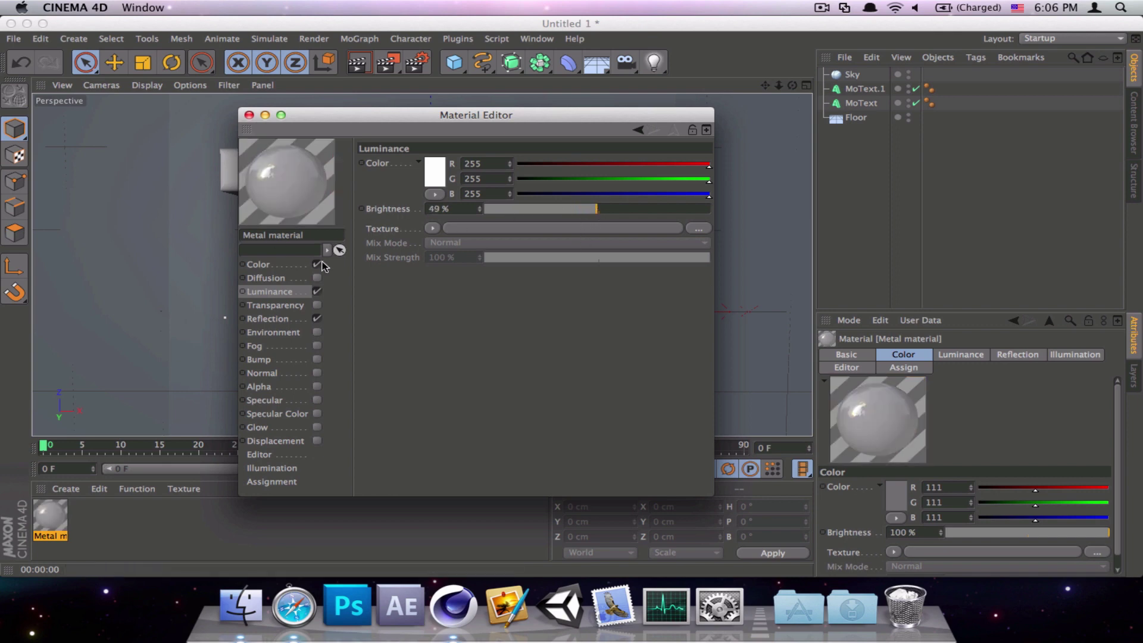
click(317, 292)
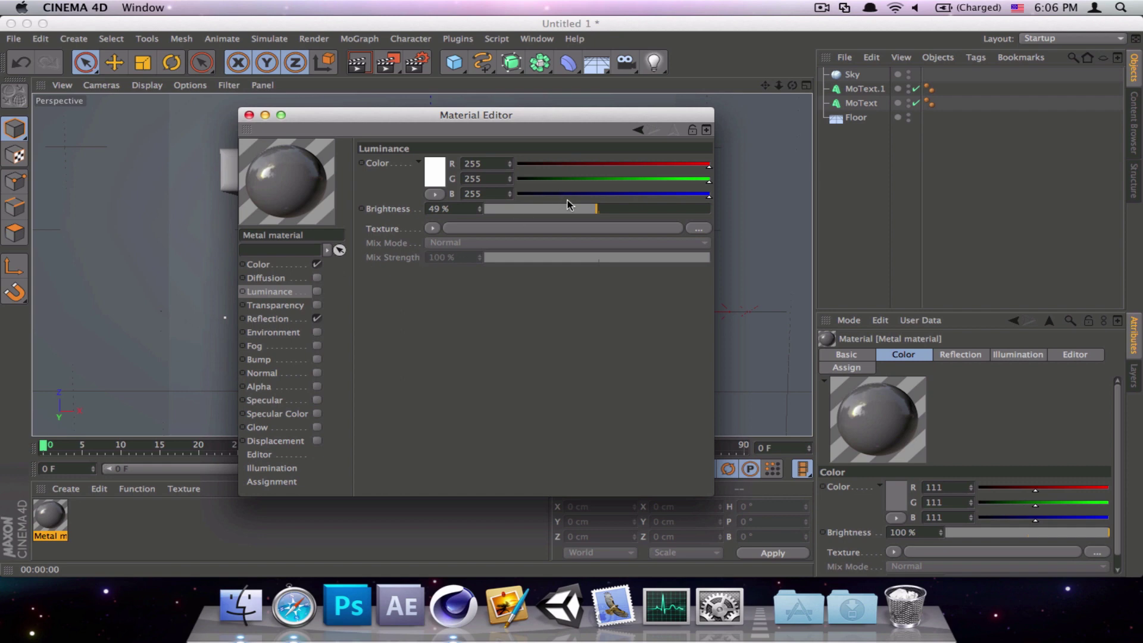
drag(568, 206, 862, 222)
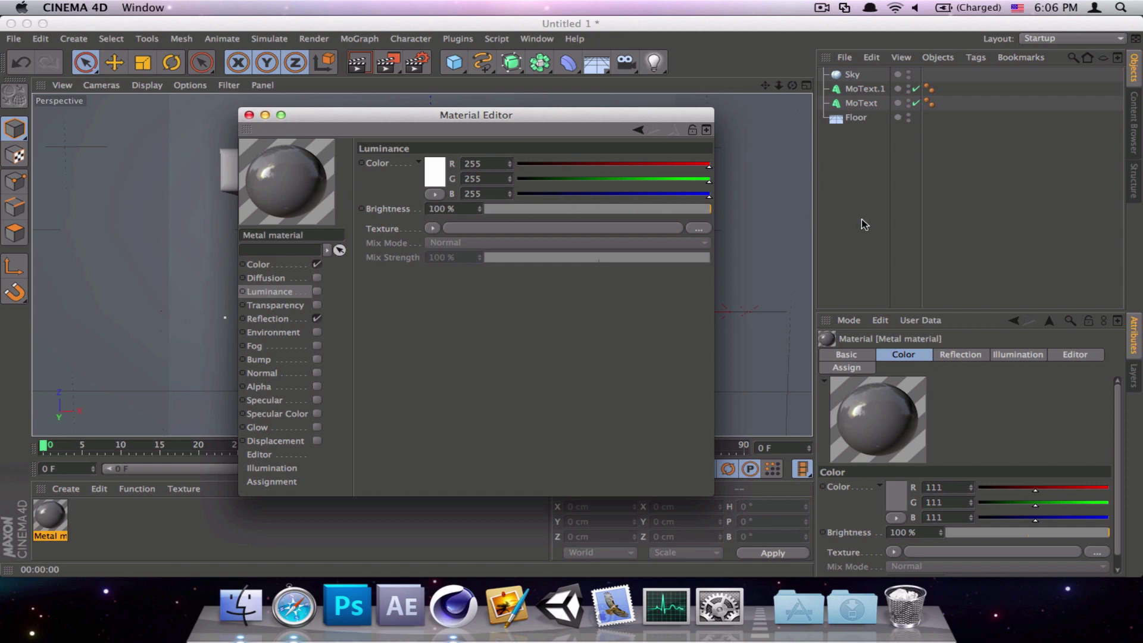
Step: Close the material editor, apply the metal material to the original MoText object and duplicate the material
click(249, 115)
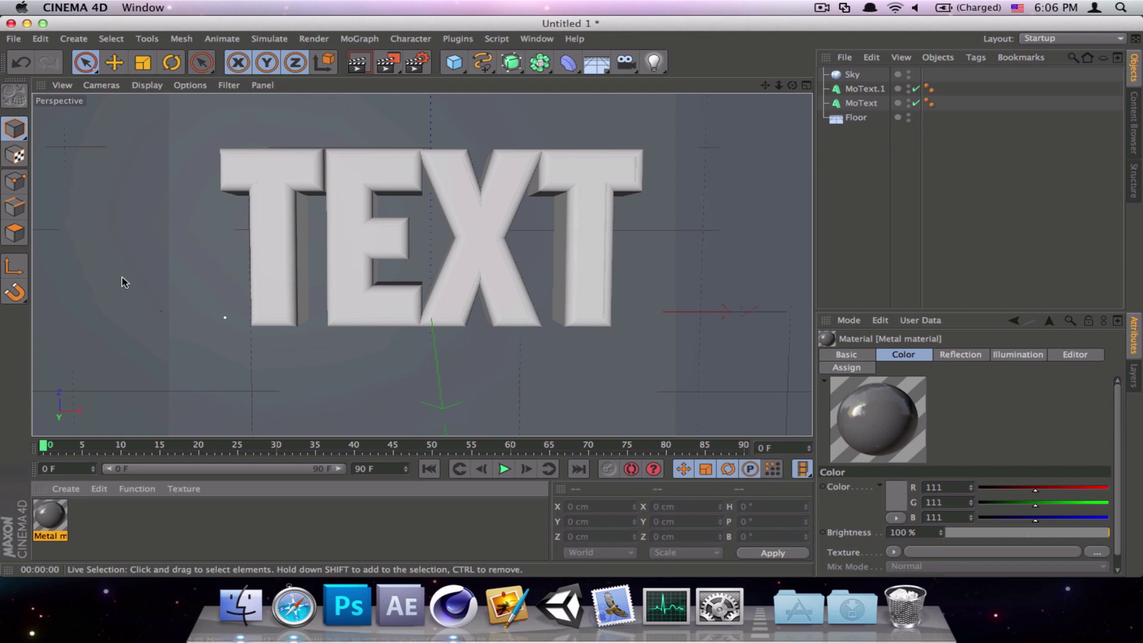
drag(53, 519, 862, 106)
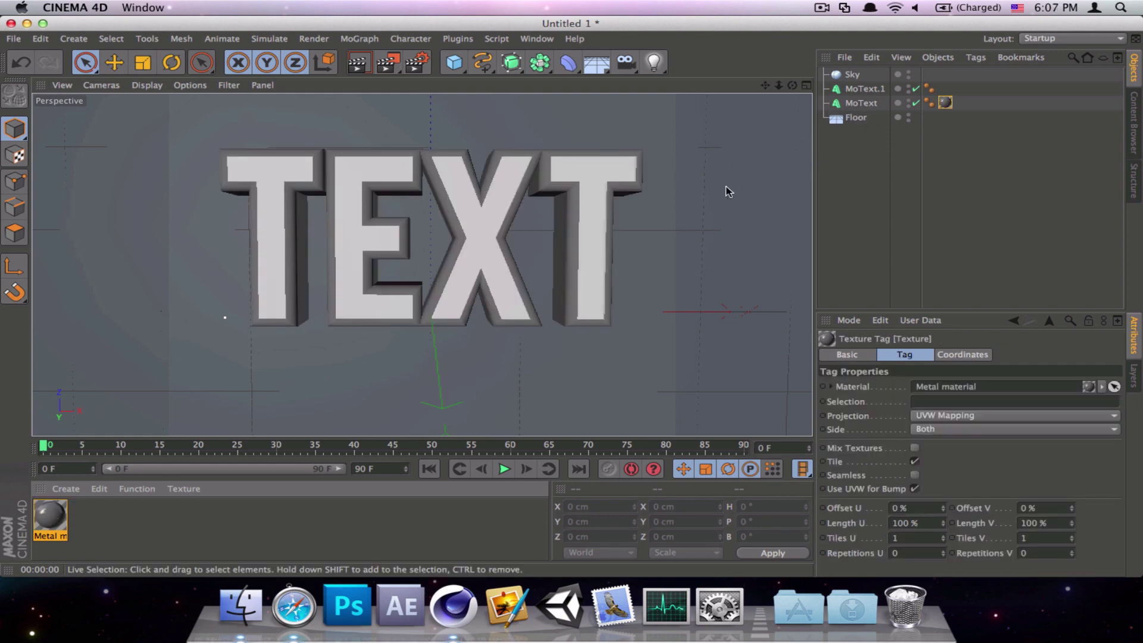
click(887, 194)
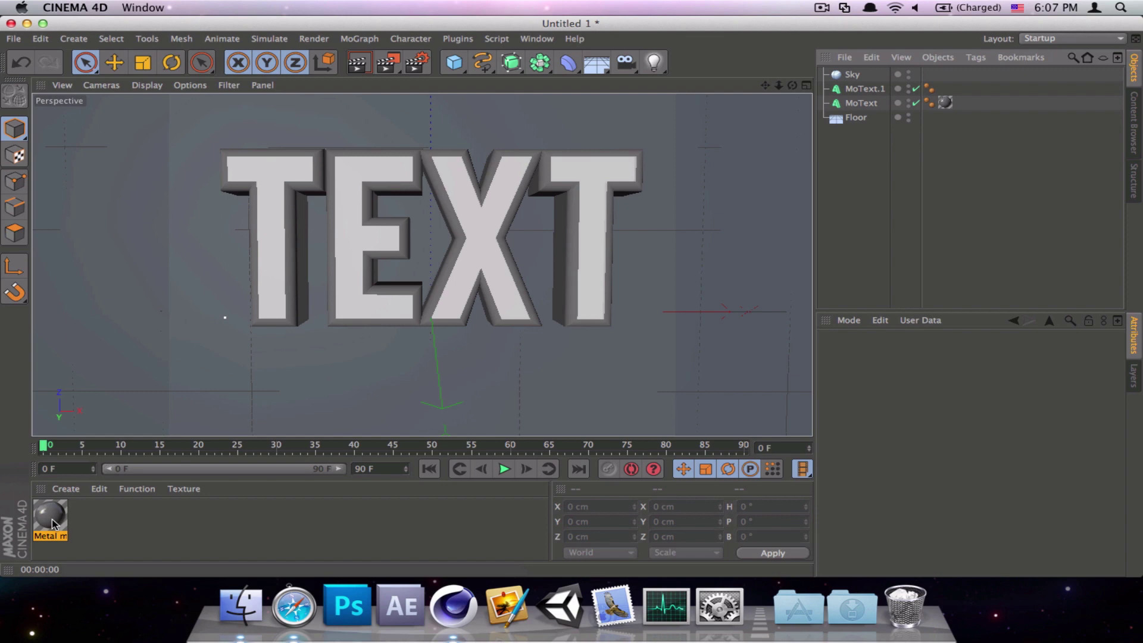
drag(53, 524, 71, 524)
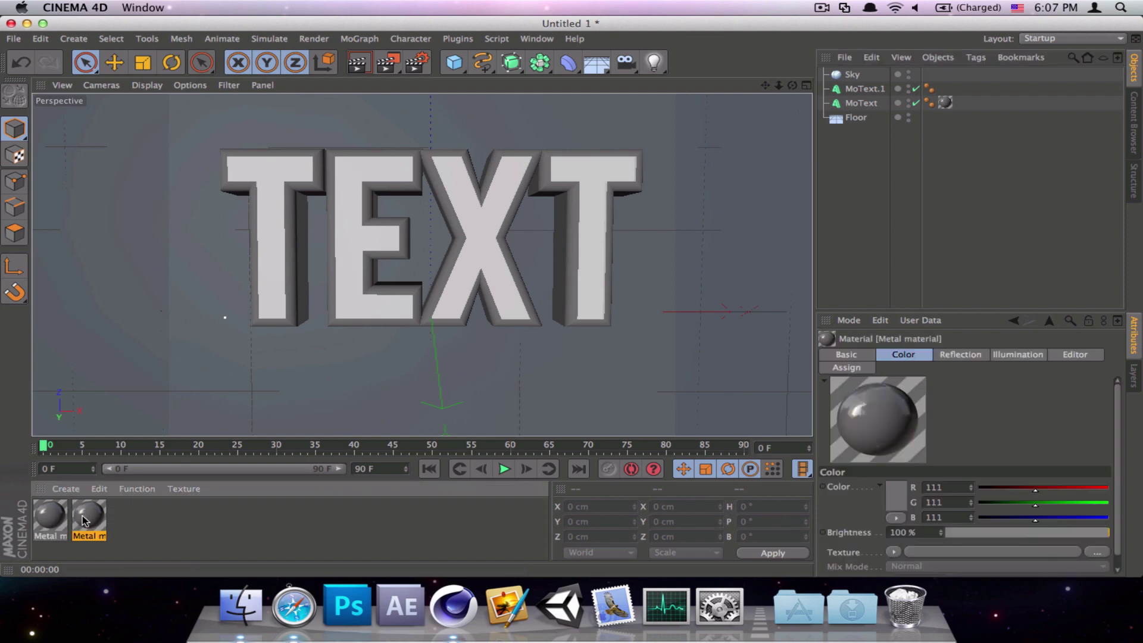
Step: Rename the duplicated metal material to "fill material"
double_click(82, 515)
drag(322, 219, 1, 217)
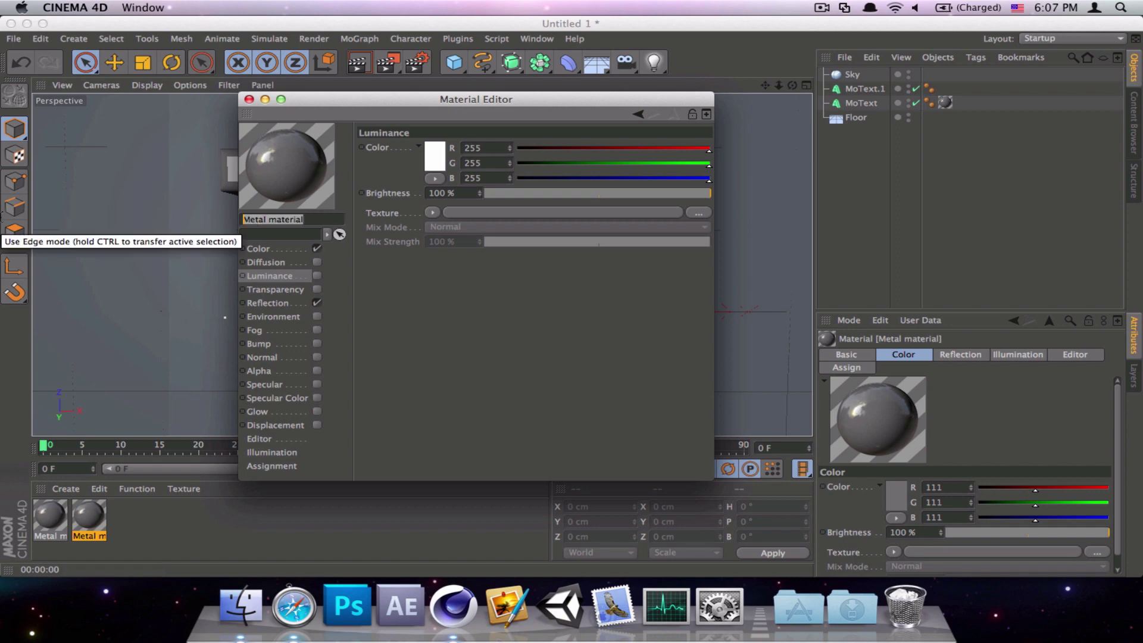
text(fil)
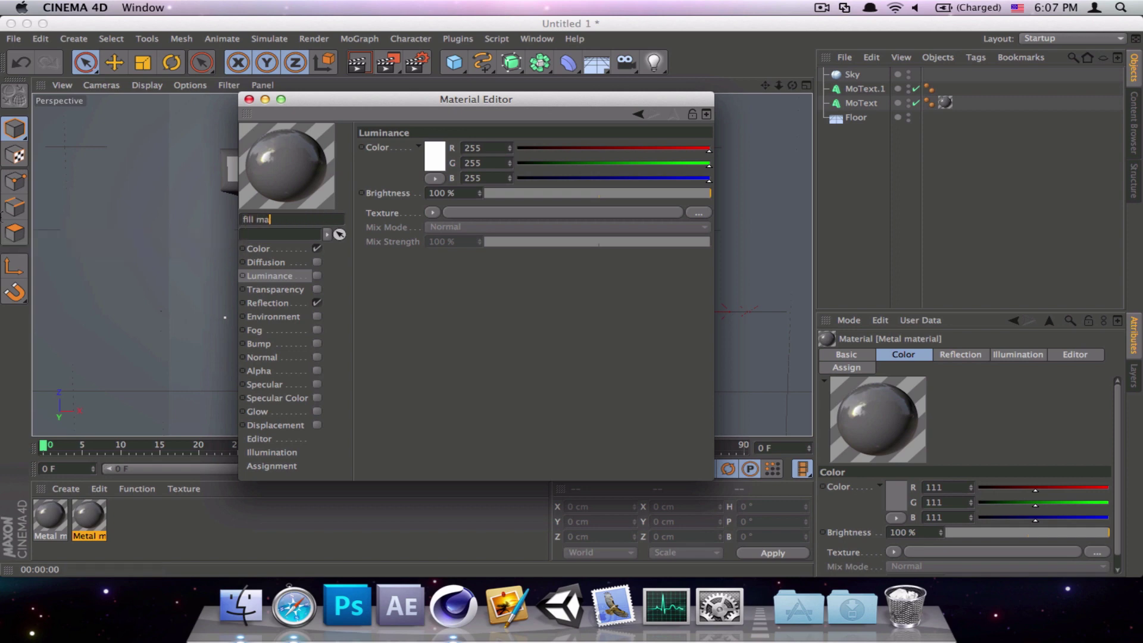
key(Return)
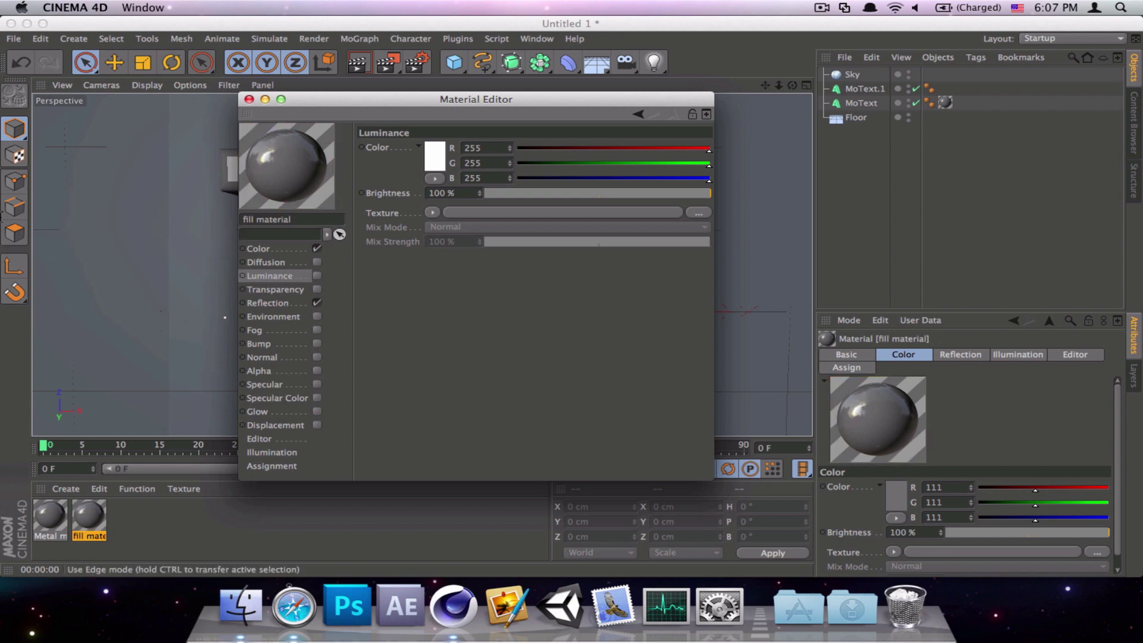
Step: Set the fill material's color to blue with RGB 0, 120, 175
click(289, 247)
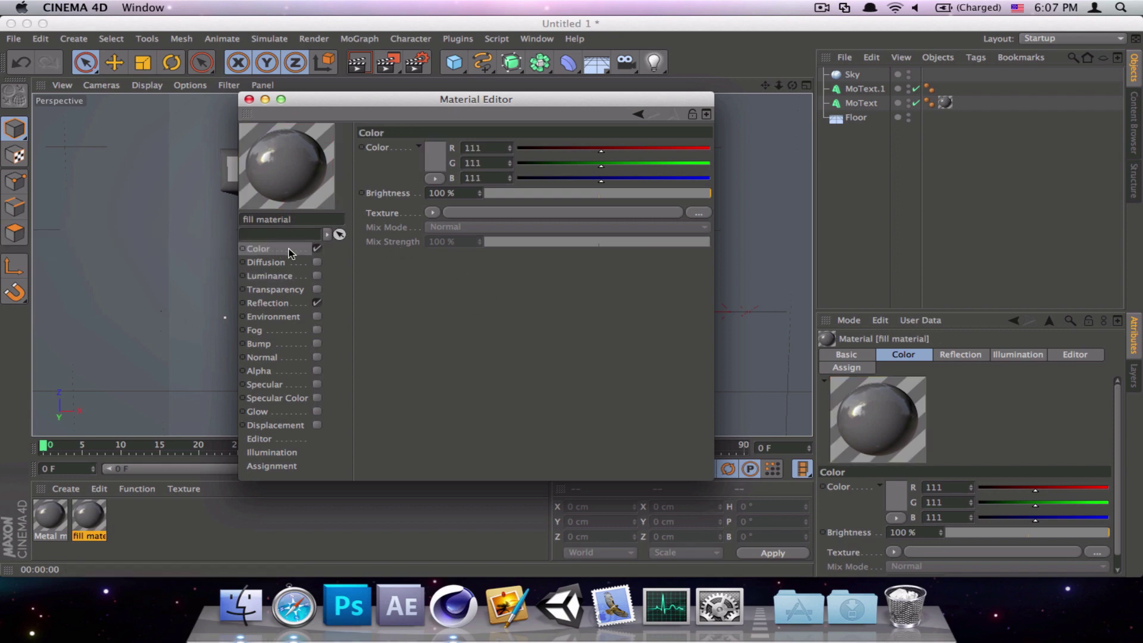
click(435, 165)
mouse_move(470, 117)
mouse_down()
mouse_move(492, 118)
mouse_move(448, 147)
mouse_move(461, 153)
mouse_up()
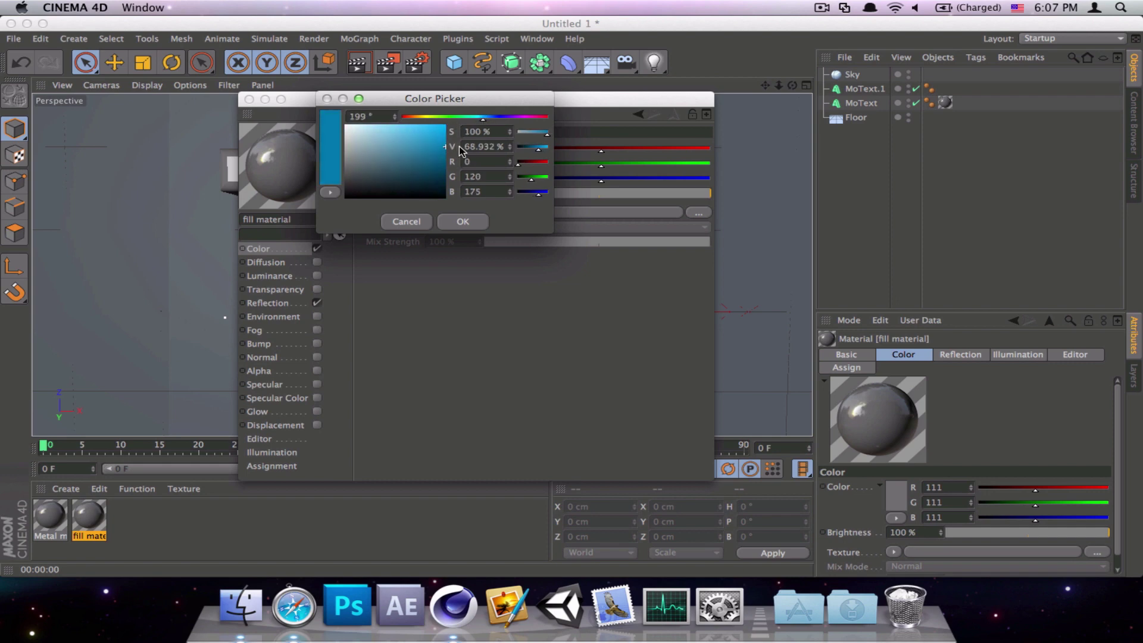
click(462, 222)
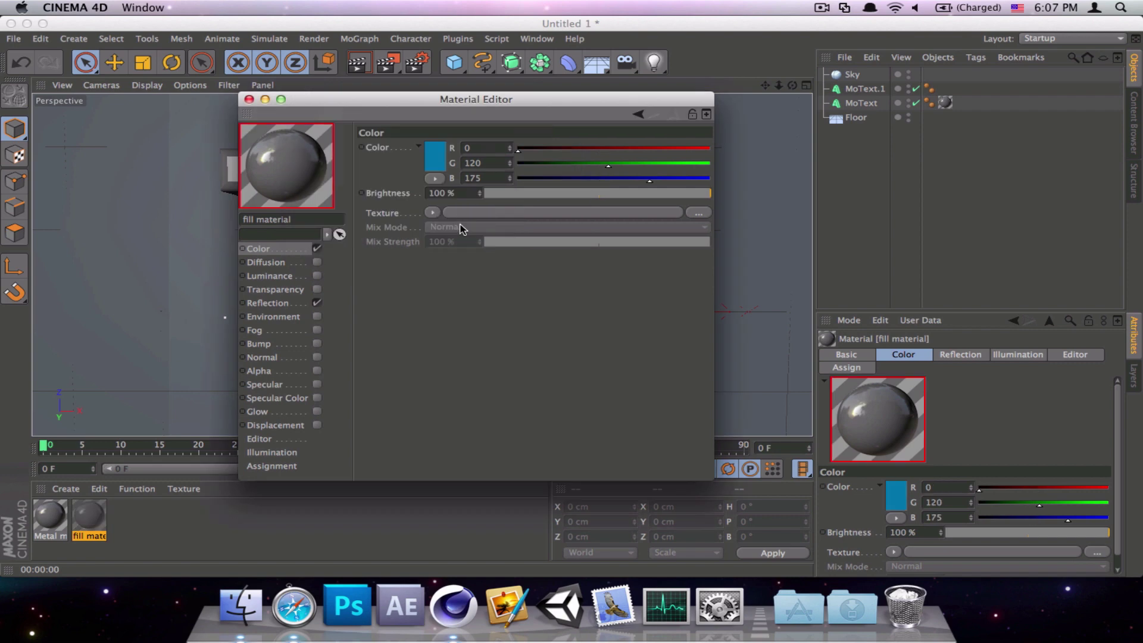
Step: Try reflection mix strengths of 5 % and 10 % on the fill material, set it to 7 % and close the material editor
click(277, 304)
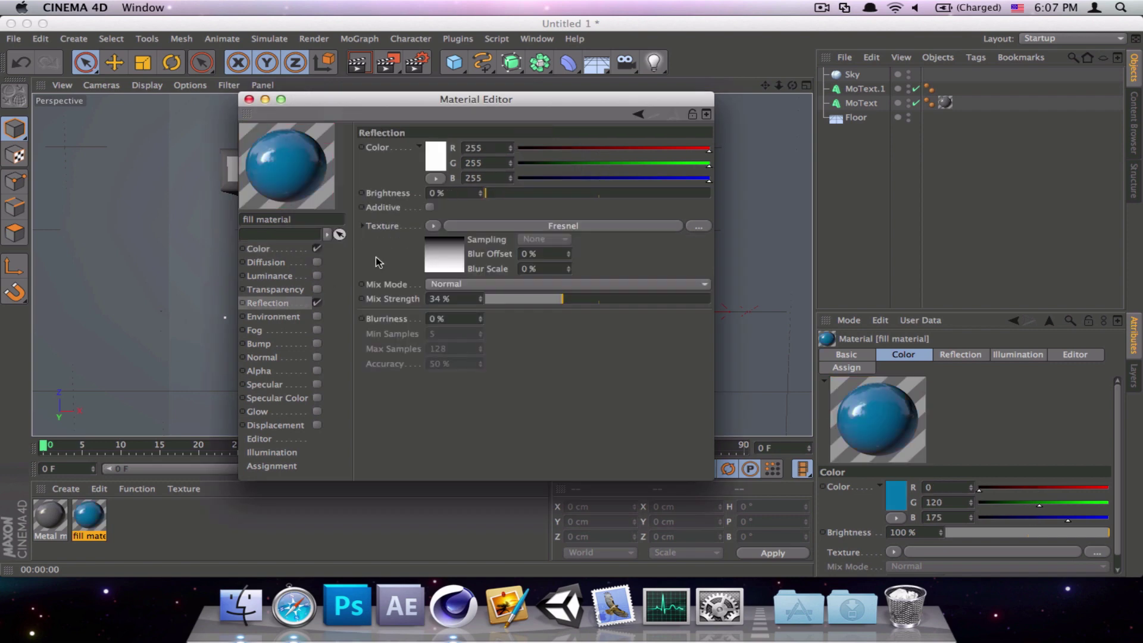
double_click(473, 299)
text(5)
key(Return)
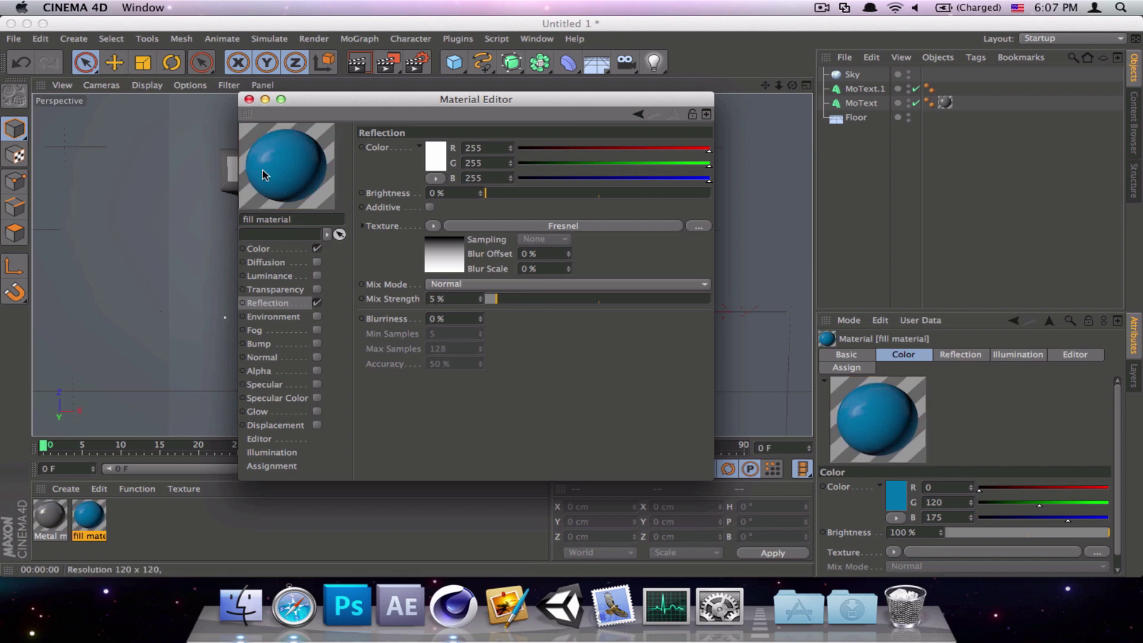
double_click(452, 299)
text(10)
key(Return)
text(7)
key(Return)
click(248, 100)
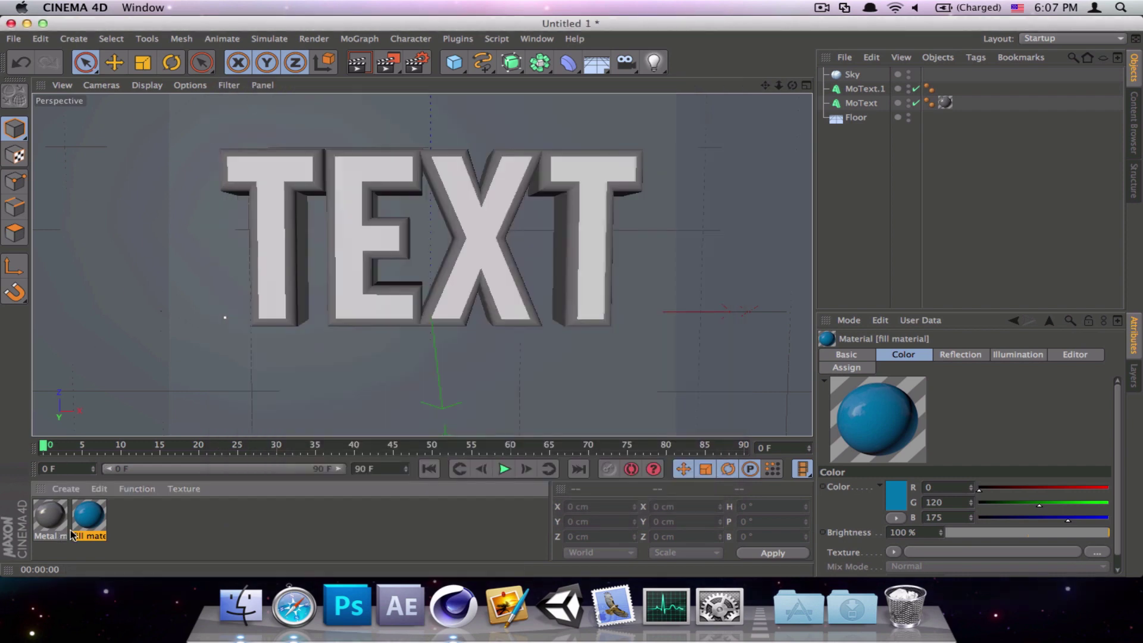
Step: Apply the fill material to the inner text object MoText.1 and render a preview of the perspective view
drag(80, 525, 273, 230)
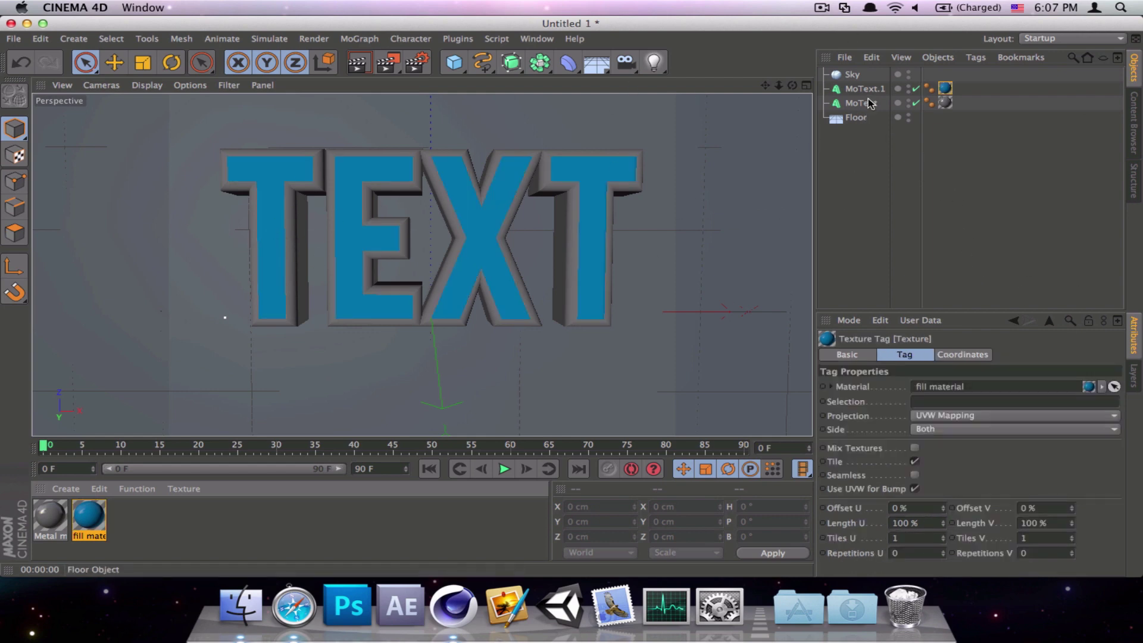
click(856, 143)
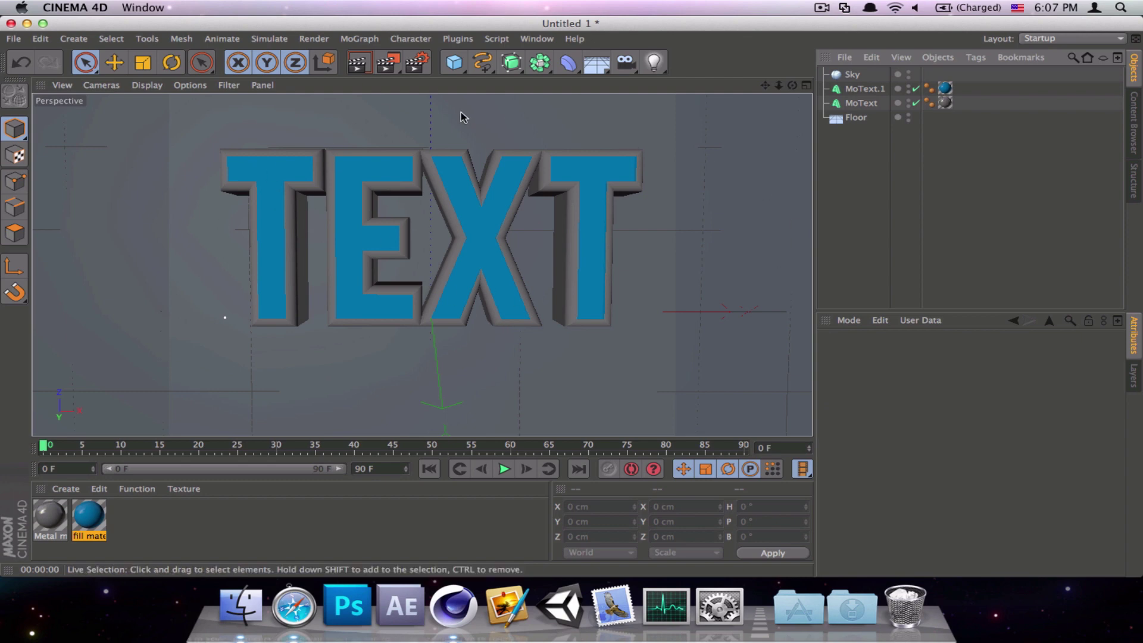
click(357, 62)
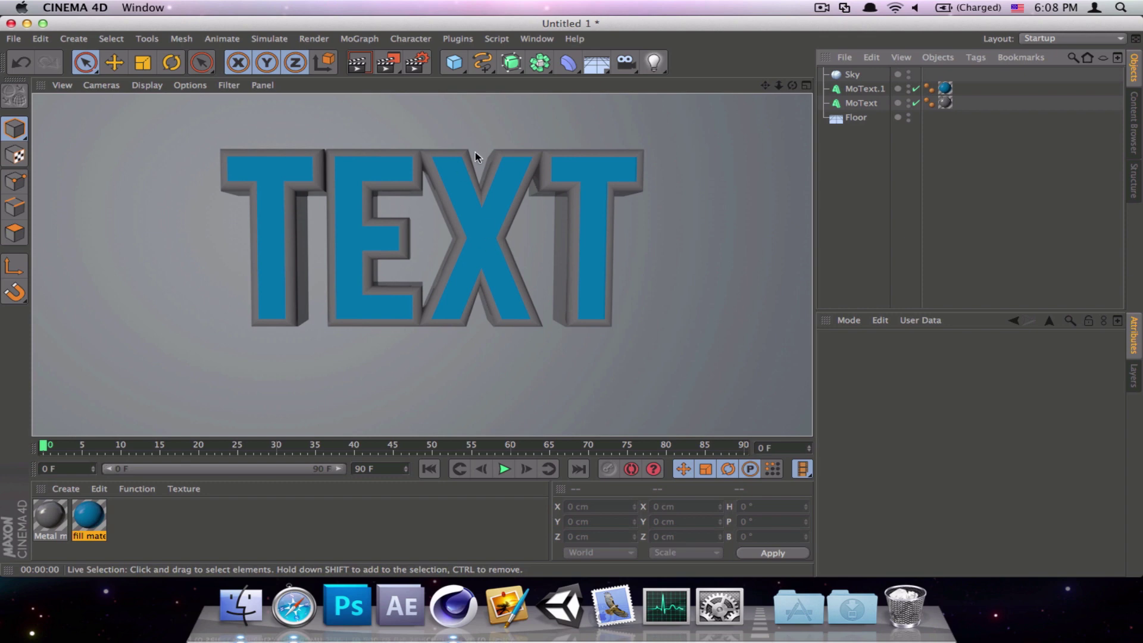
click(850, 183)
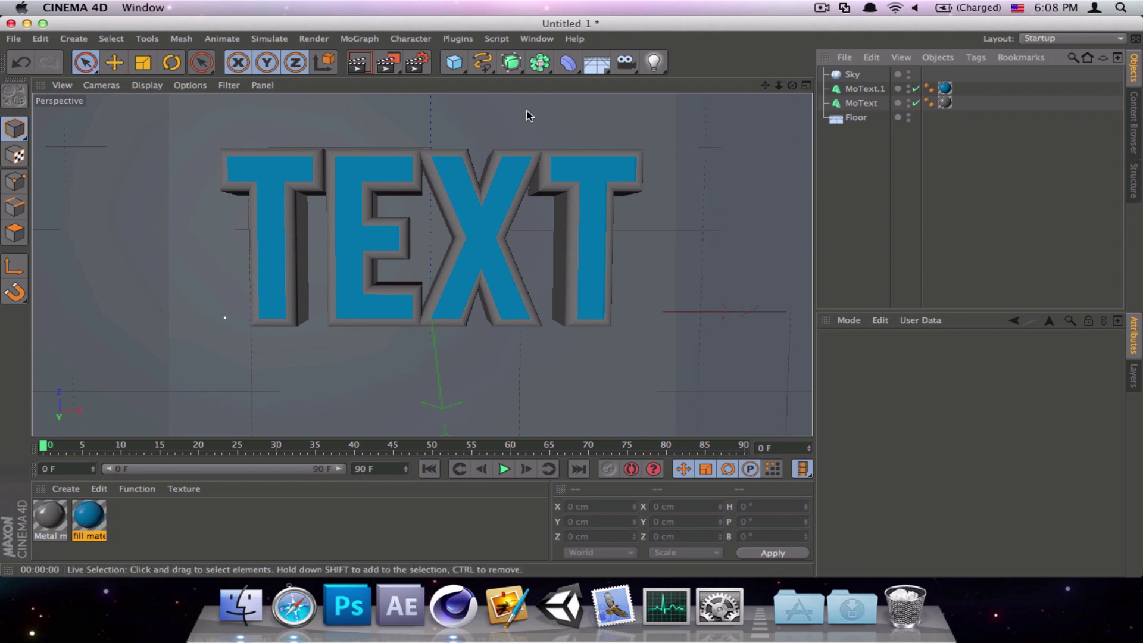
Step: Add the Ambient Occlusion effect to the render settings
click(417, 62)
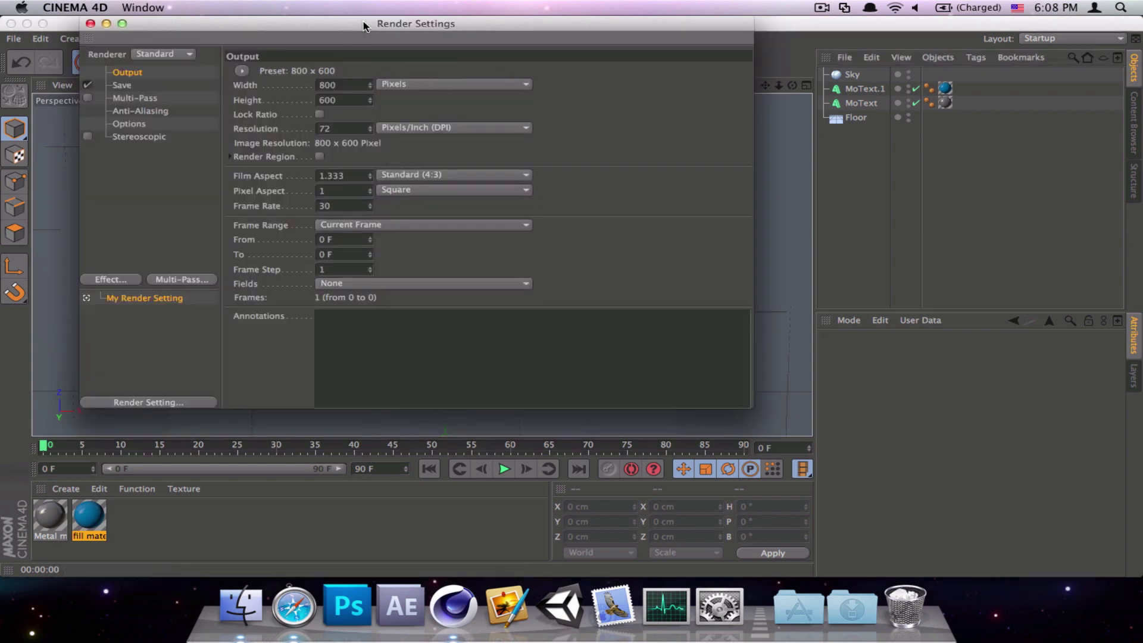
click(90, 24)
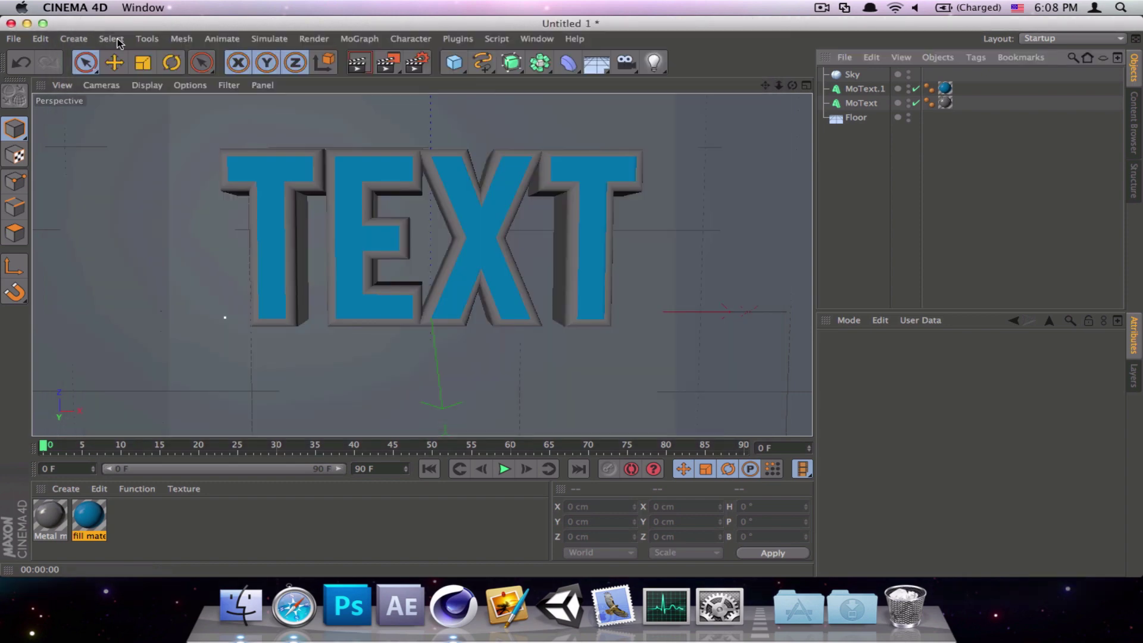
click(420, 61)
click(88, 85)
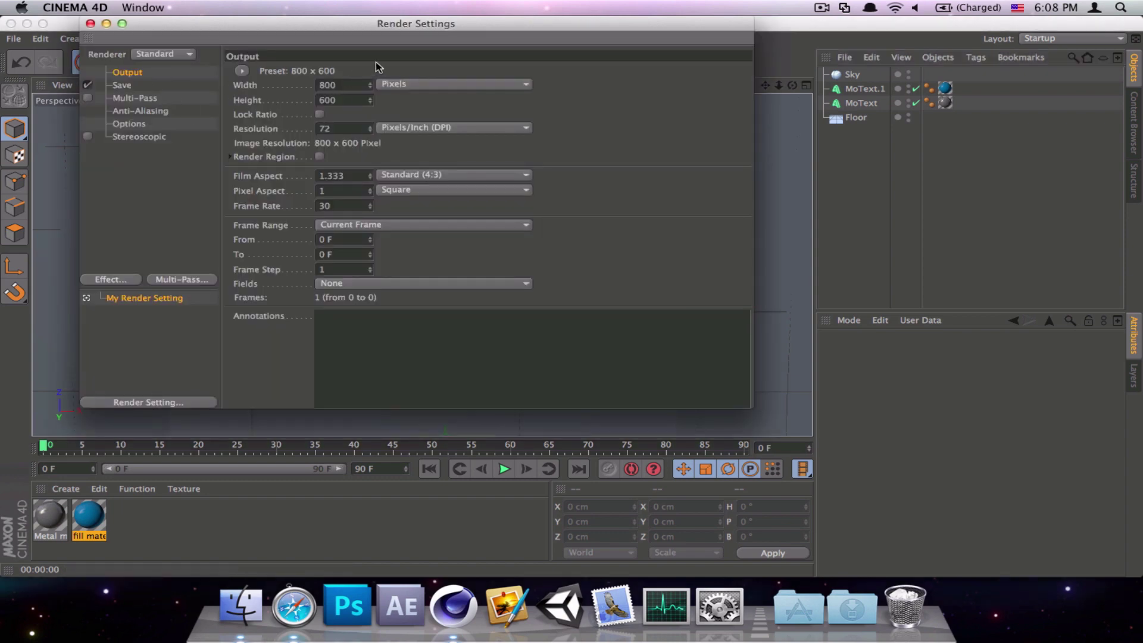
drag(435, 31, 515, 55)
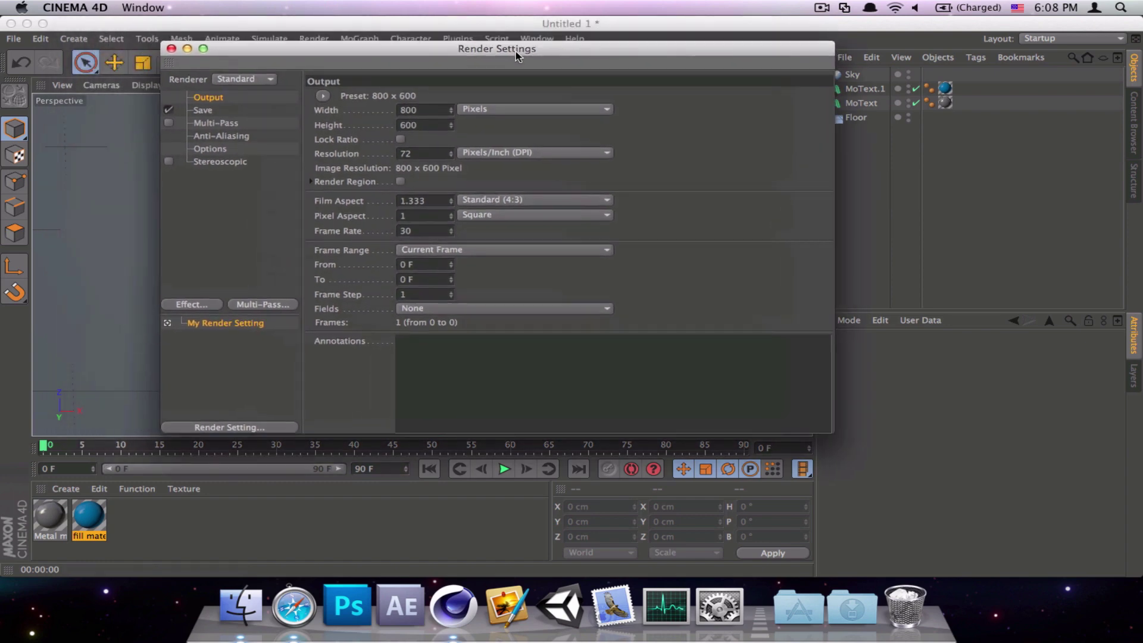
click(186, 304)
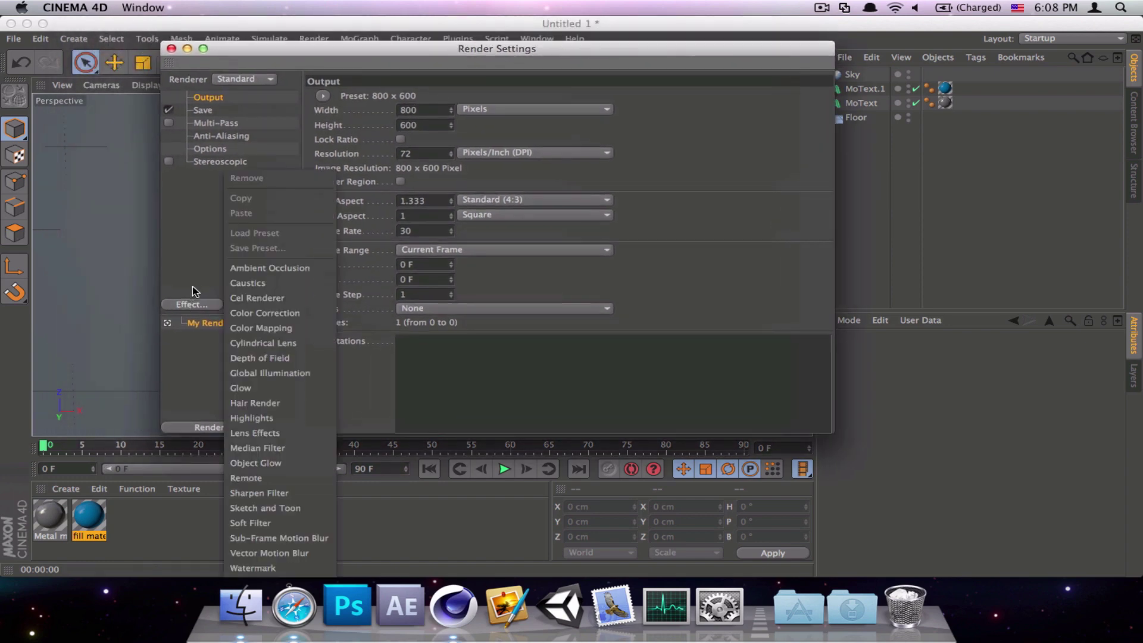
click(262, 272)
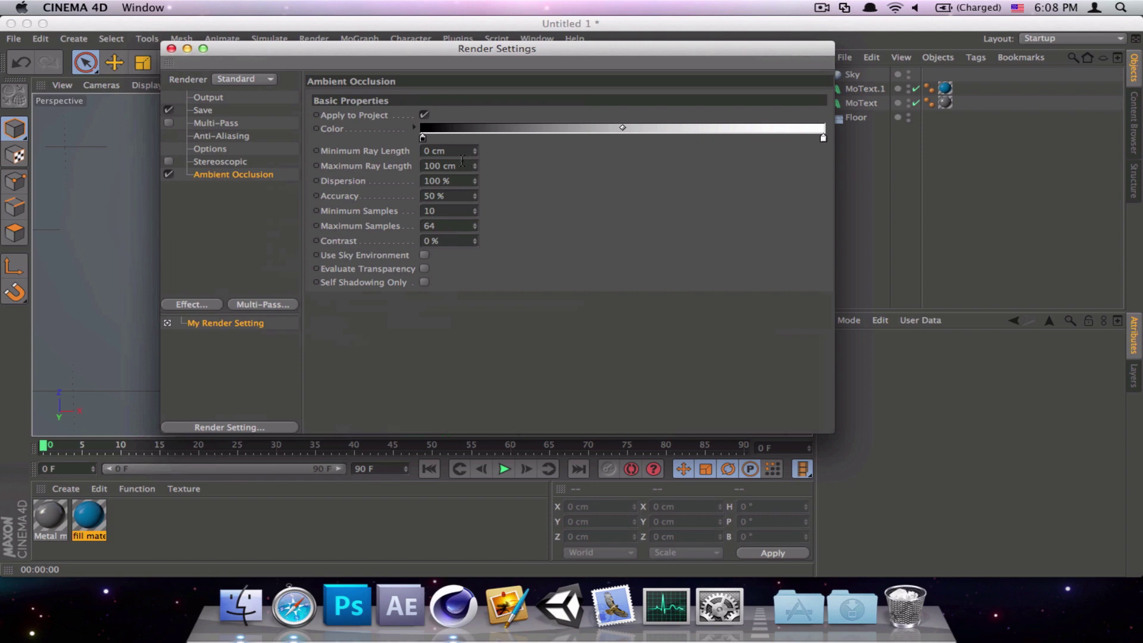
Step: Set the Ambient Occlusion maximum ray length to 160 cm and its contrast to 35 %
key(Return)
text(160)
key(Tab)
key(Tab)
key(Tab)
key(Tab)
key(Tab)
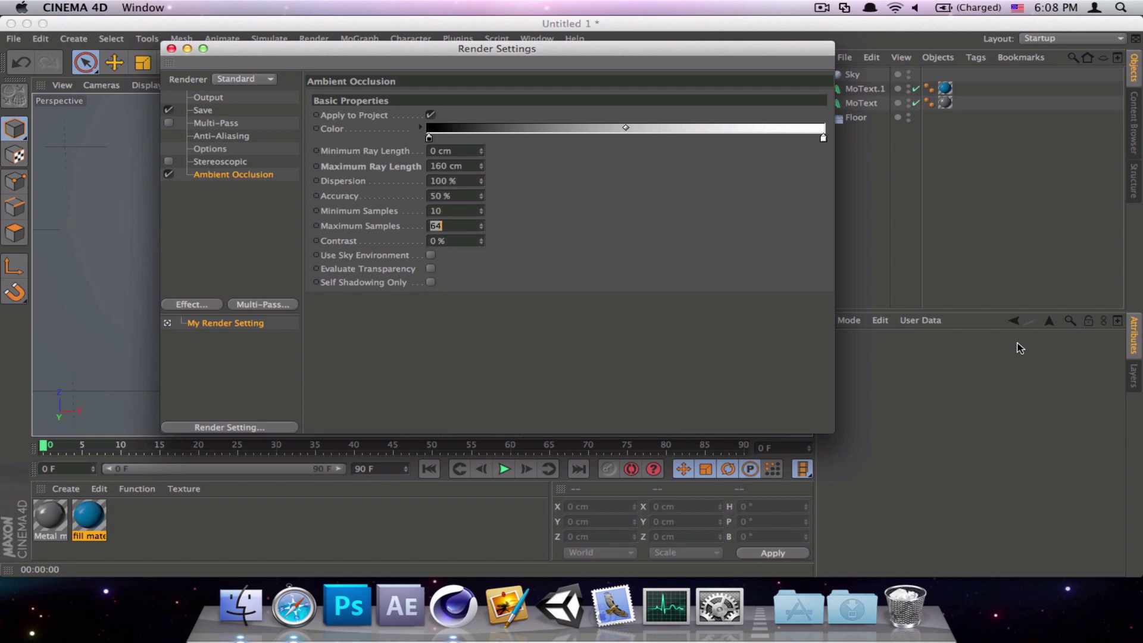
text(35)
key(Return)
Step: Add the Global Illumination effect and close the render settings
click(205, 305)
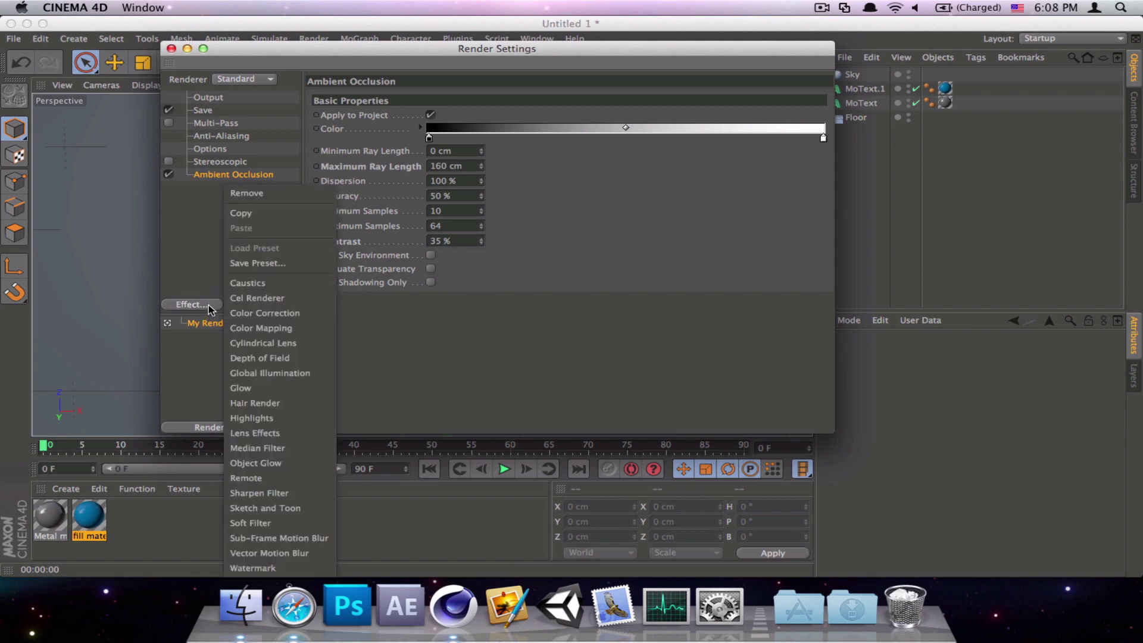
click(267, 373)
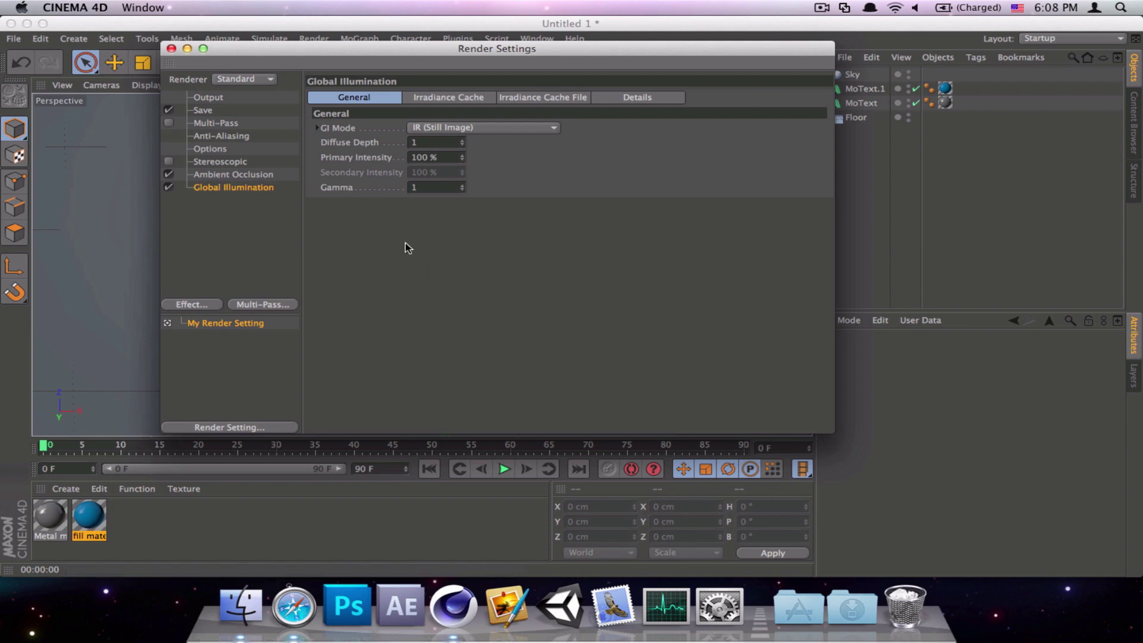
click(171, 48)
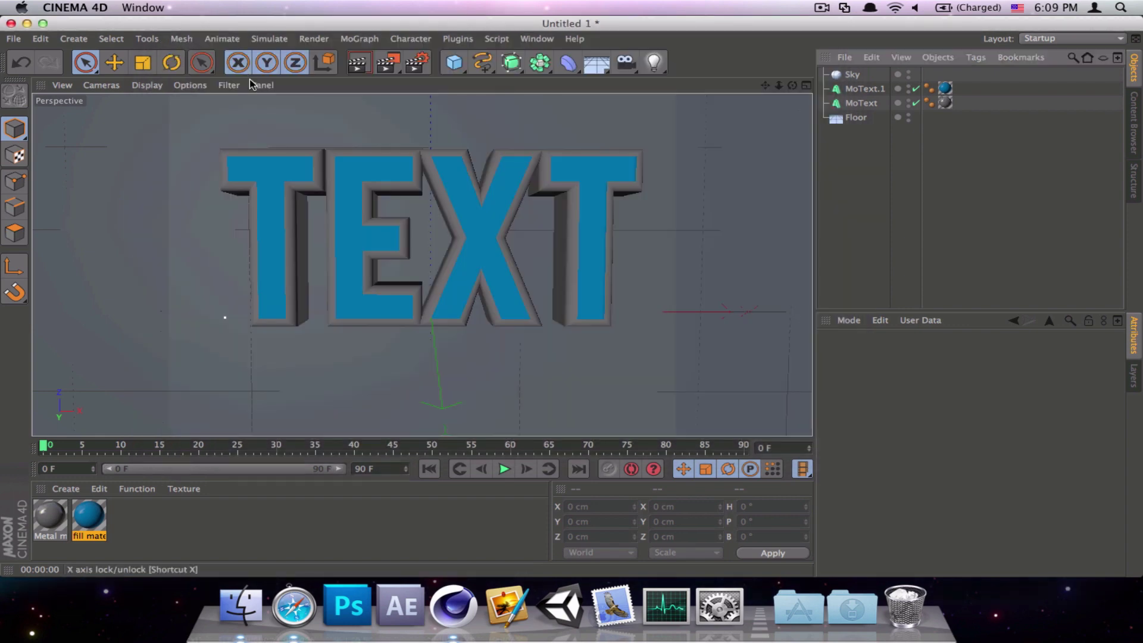
Step: Add a light to the scene and set its Y position to 500 cm
click(654, 62)
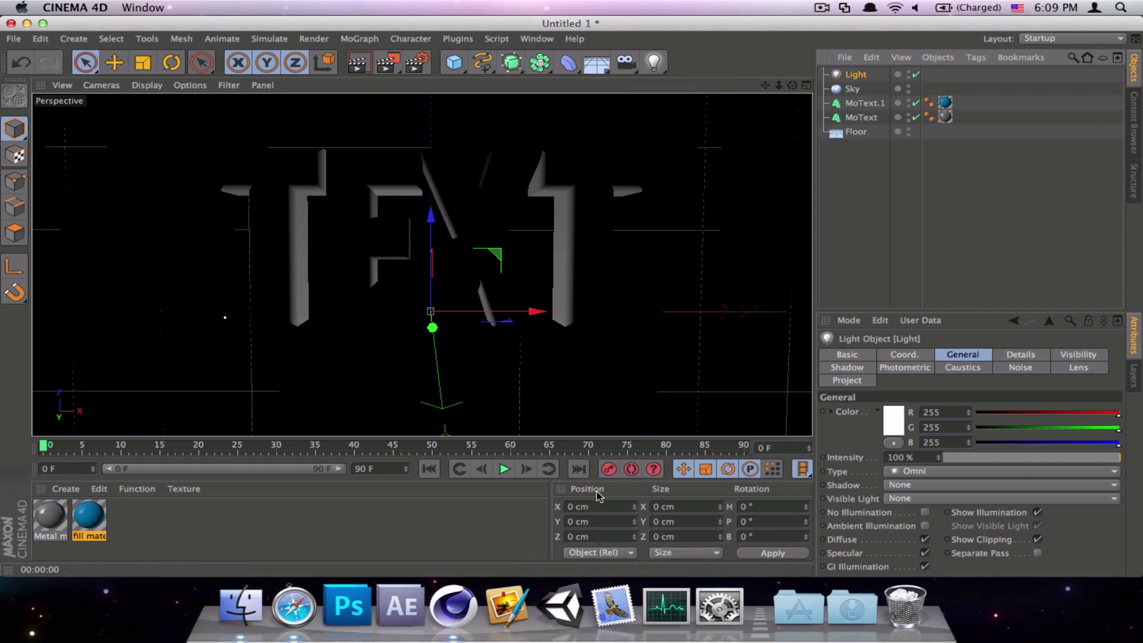
click(602, 523)
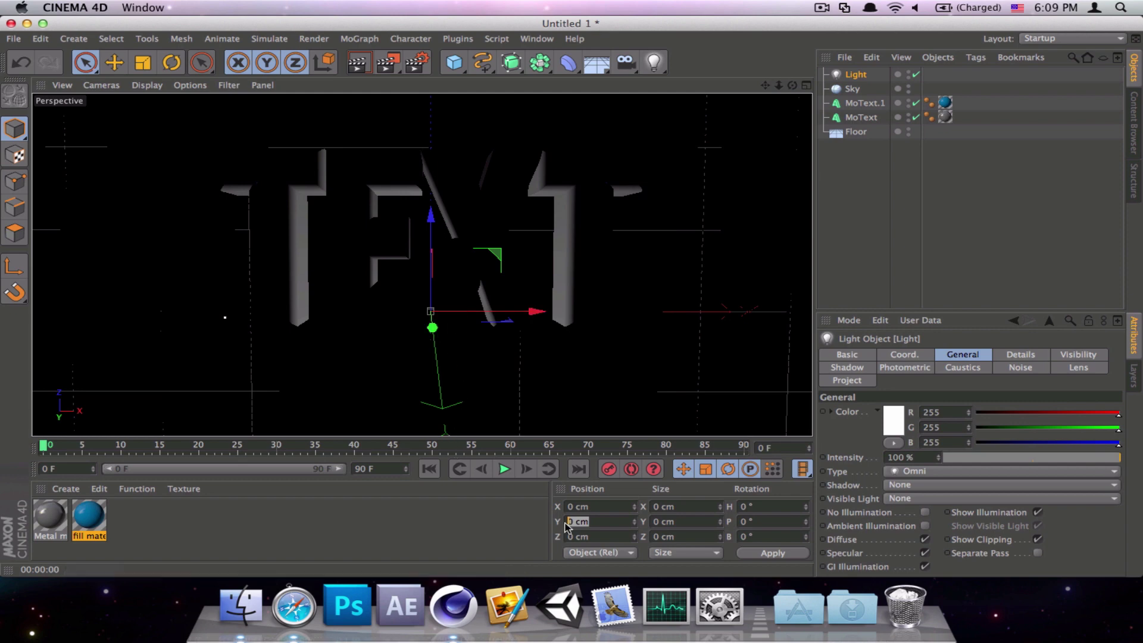
text(500)
key(Return)
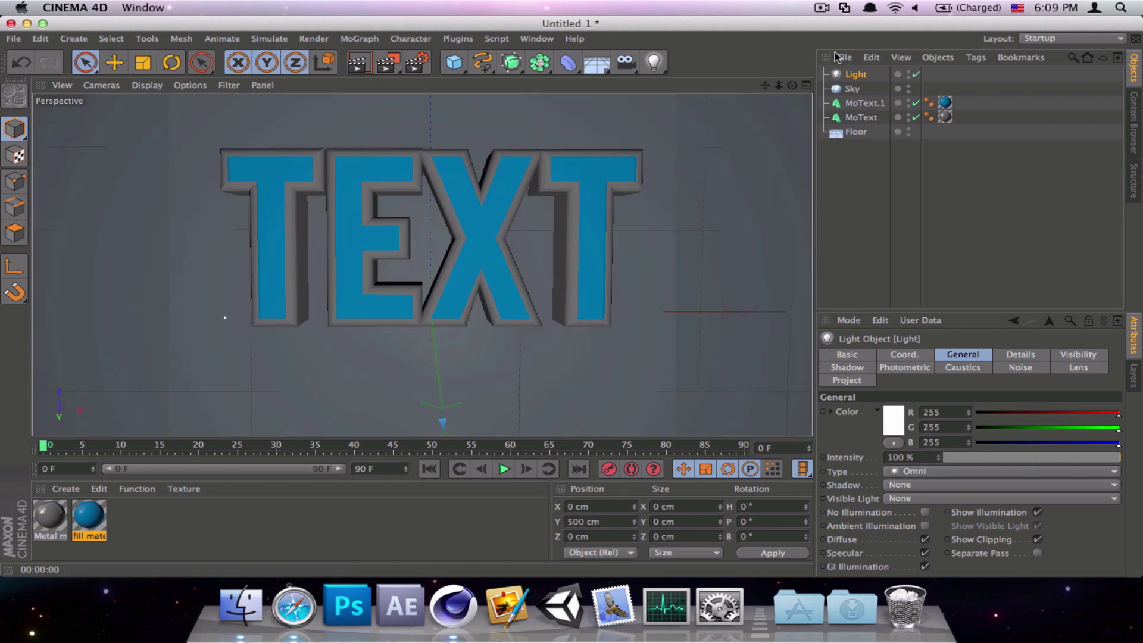
Step: In the top view, move the light past the lower-left end of the text to about X -290 cm, Z -133 cm
click(806, 86)
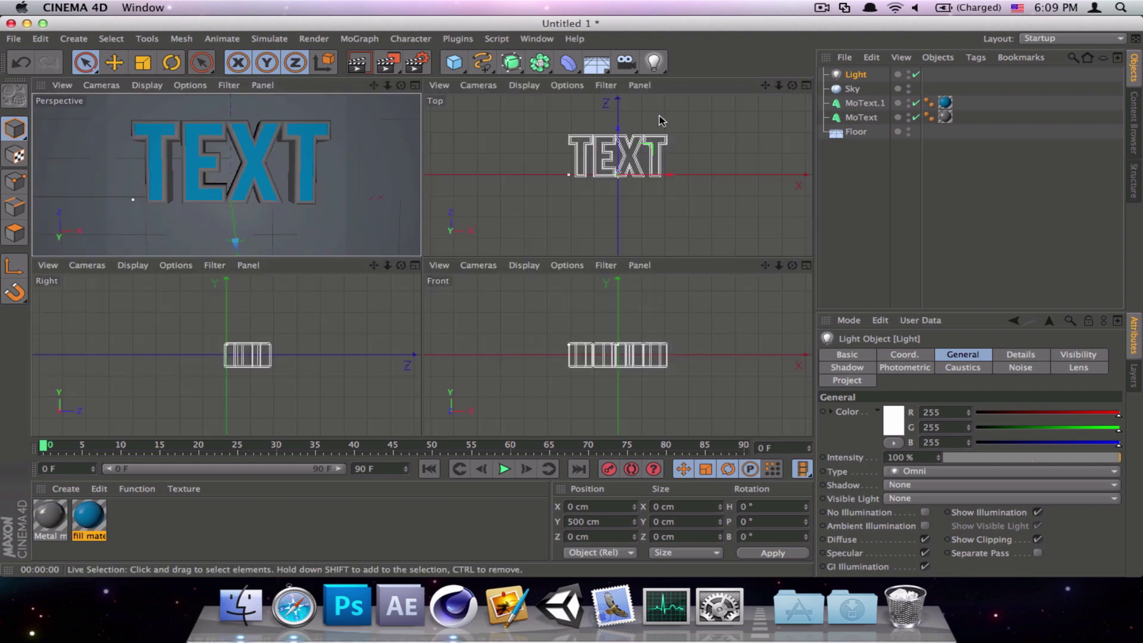
click(806, 86)
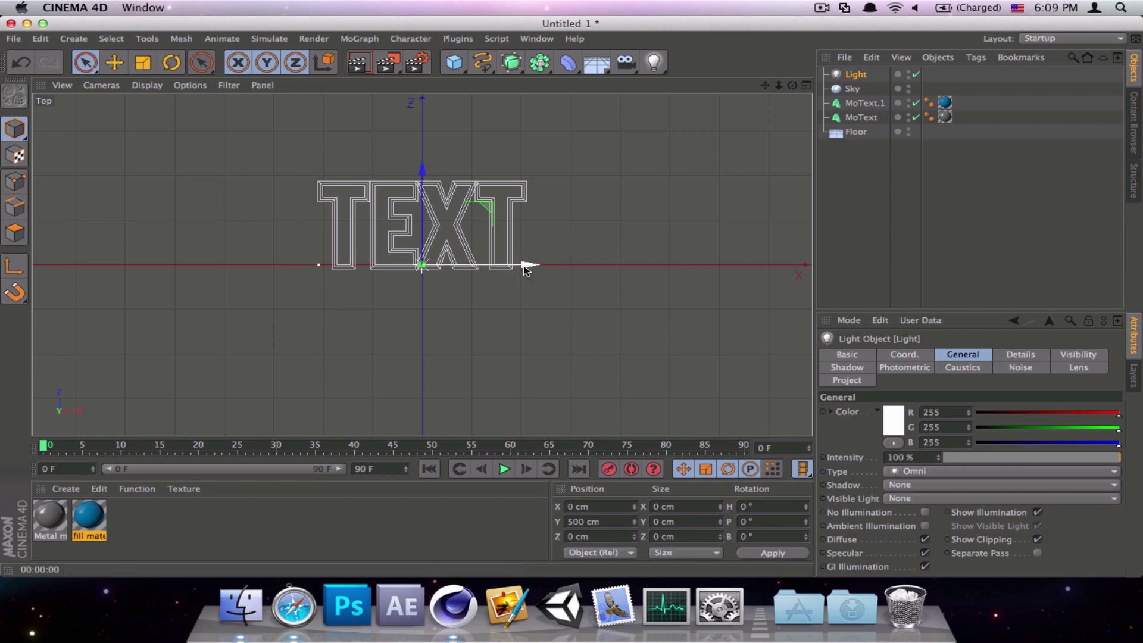
drag(526, 269, 403, 265)
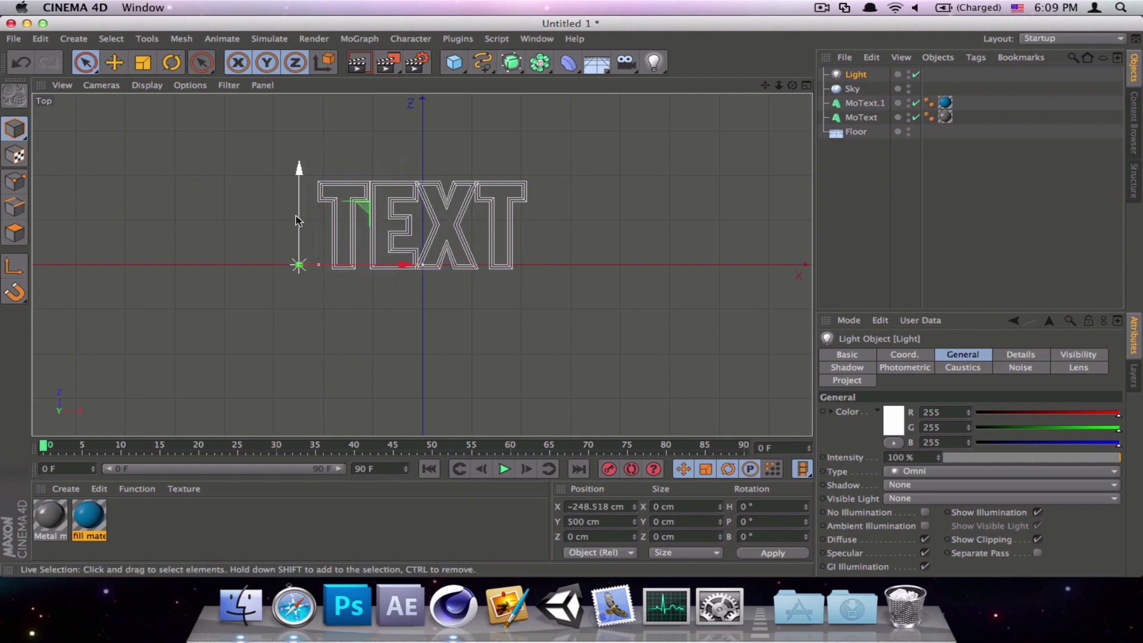
drag(298, 220, 299, 263)
drag(403, 307, 380, 307)
drag(282, 284, 281, 303)
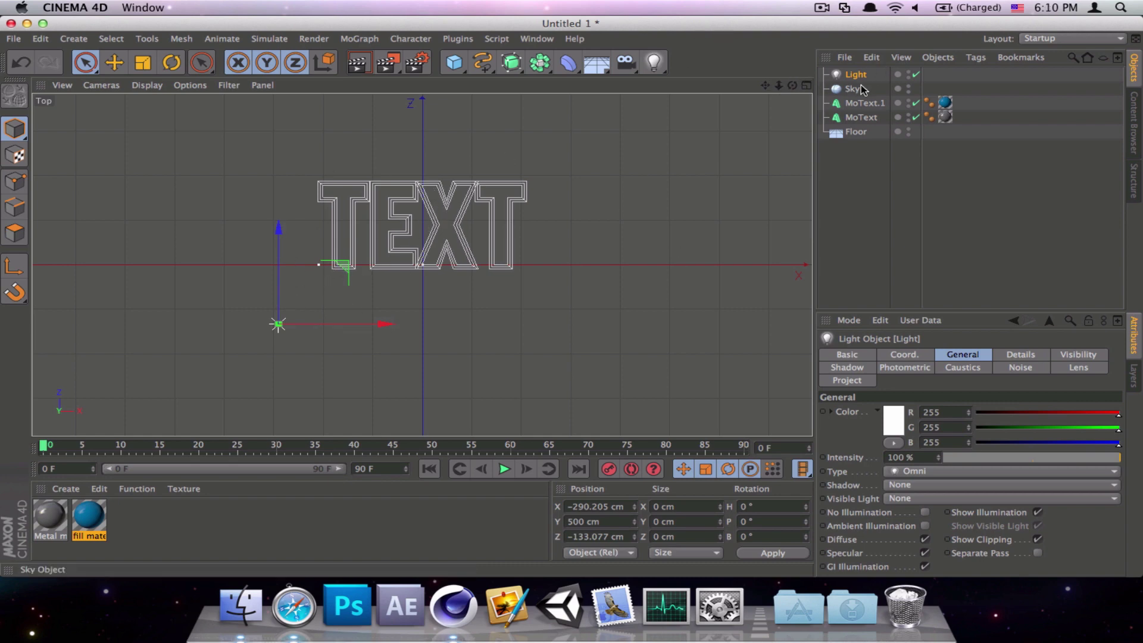
Step: Add a second light at Y 500 cm and move it past the text's upper-right end to about X 308 cm, Z 250 cm
click(653, 62)
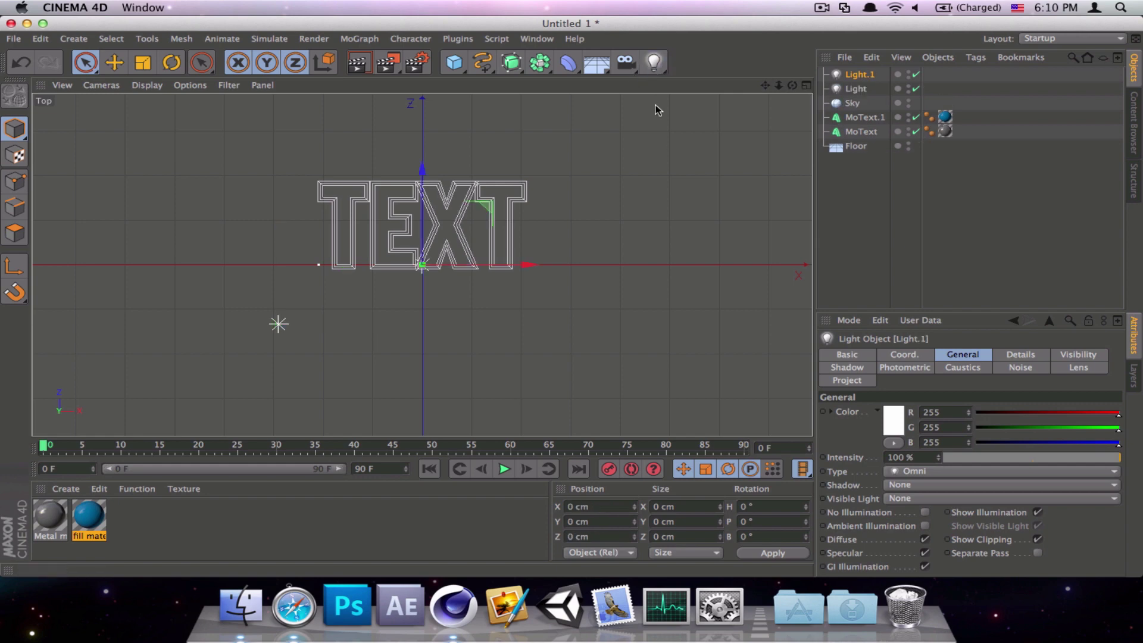
drag(612, 520, 437, 448)
text(50)
drag(494, 266, 641, 269)
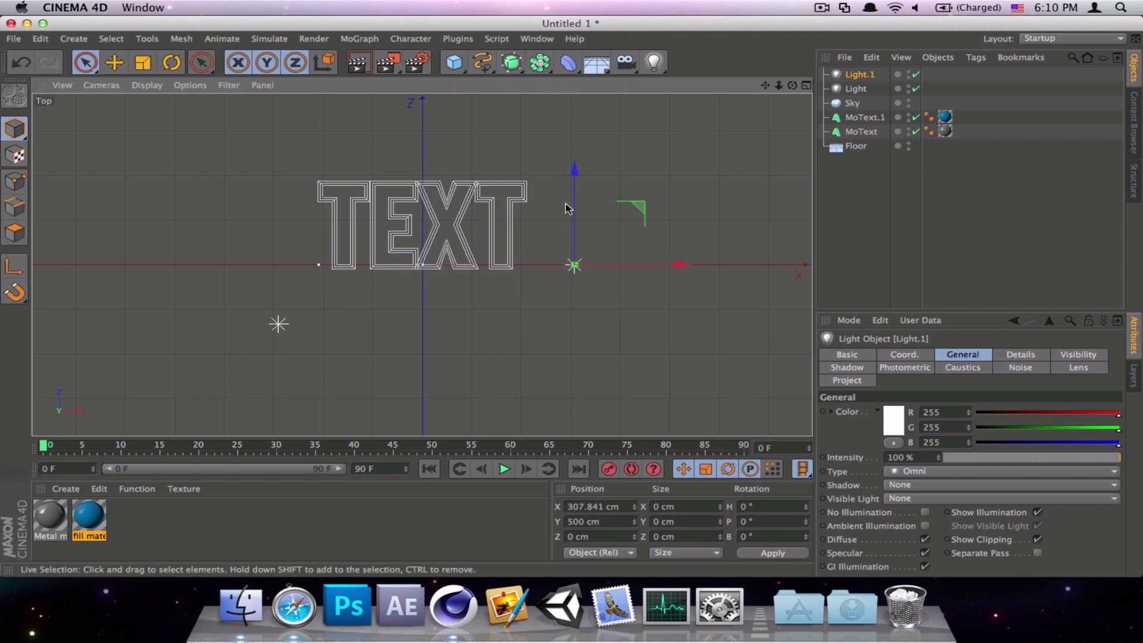
drag(570, 208, 539, 209)
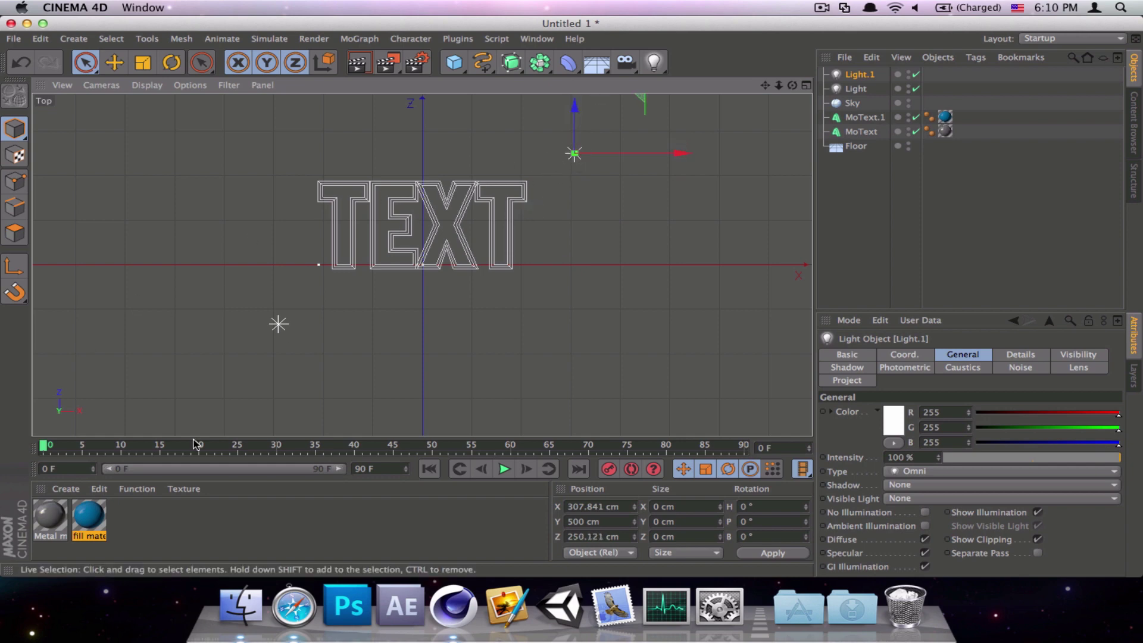
Step: Return to the perspective view and set the shadow type of the first light, Light, to Area
click(806, 85)
click(414, 87)
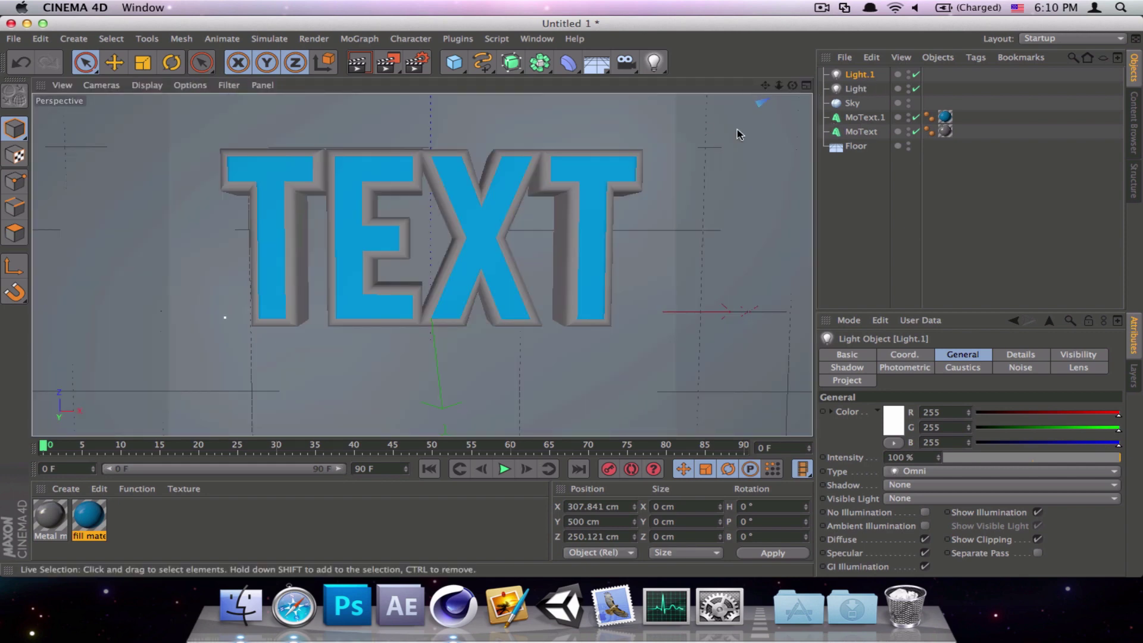
click(855, 89)
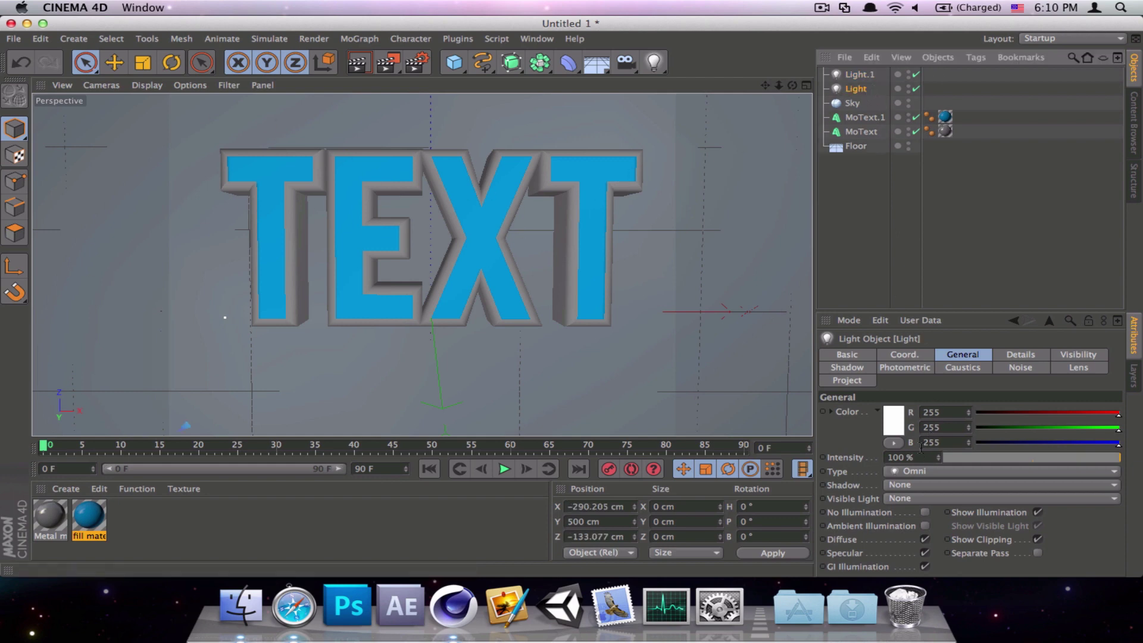
click(933, 486)
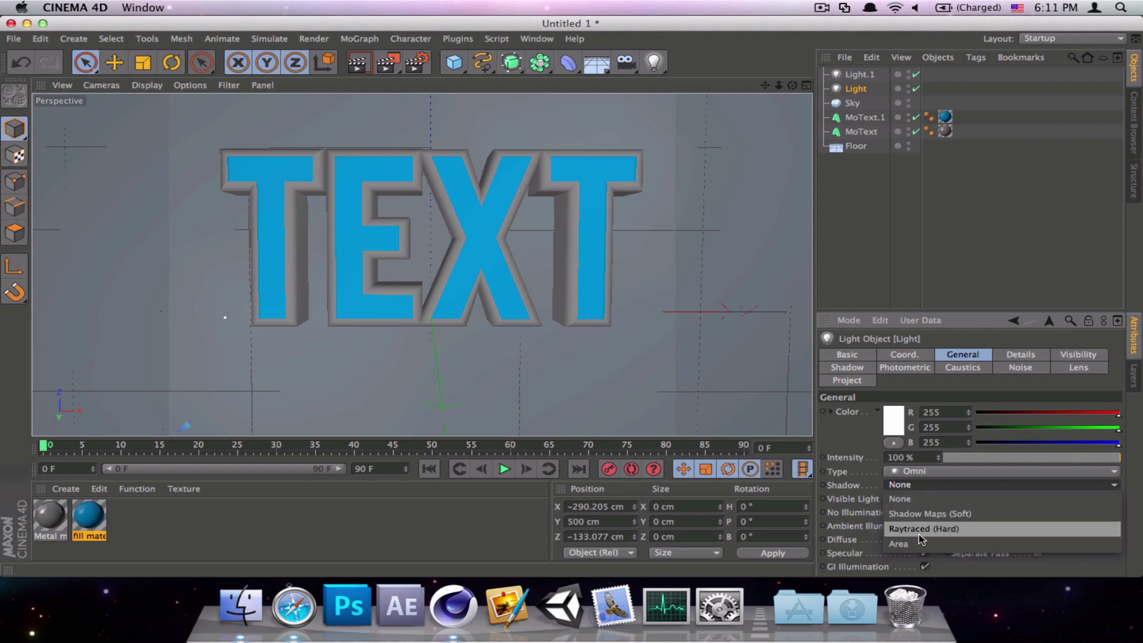
key(Escape)
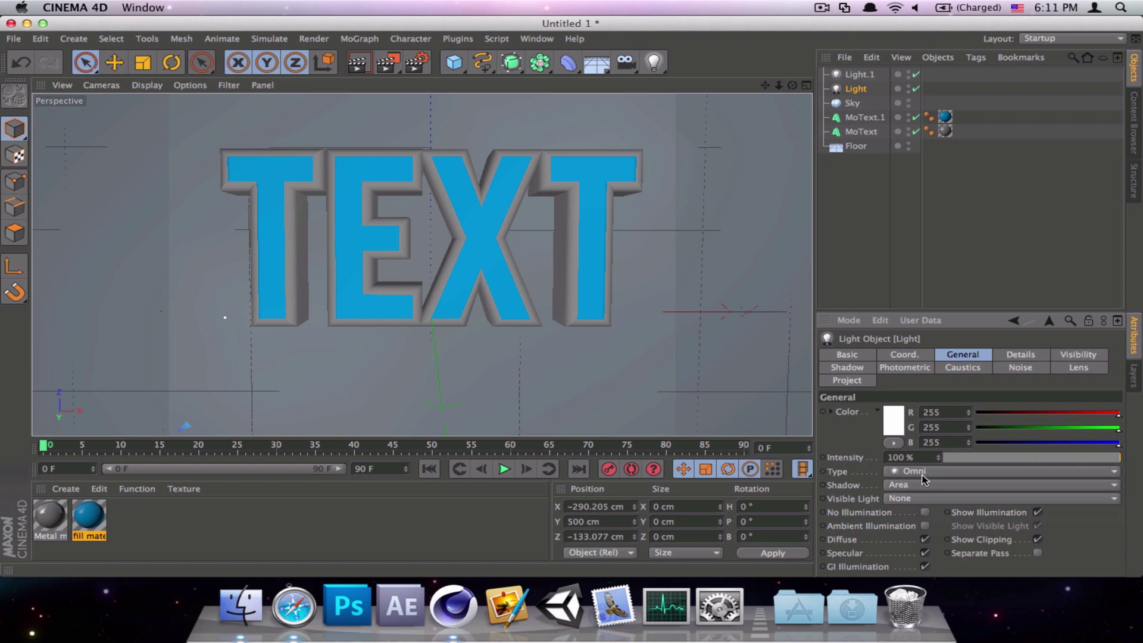
Step: Set the shadow type of the second light, Light.1, to Area
click(857, 74)
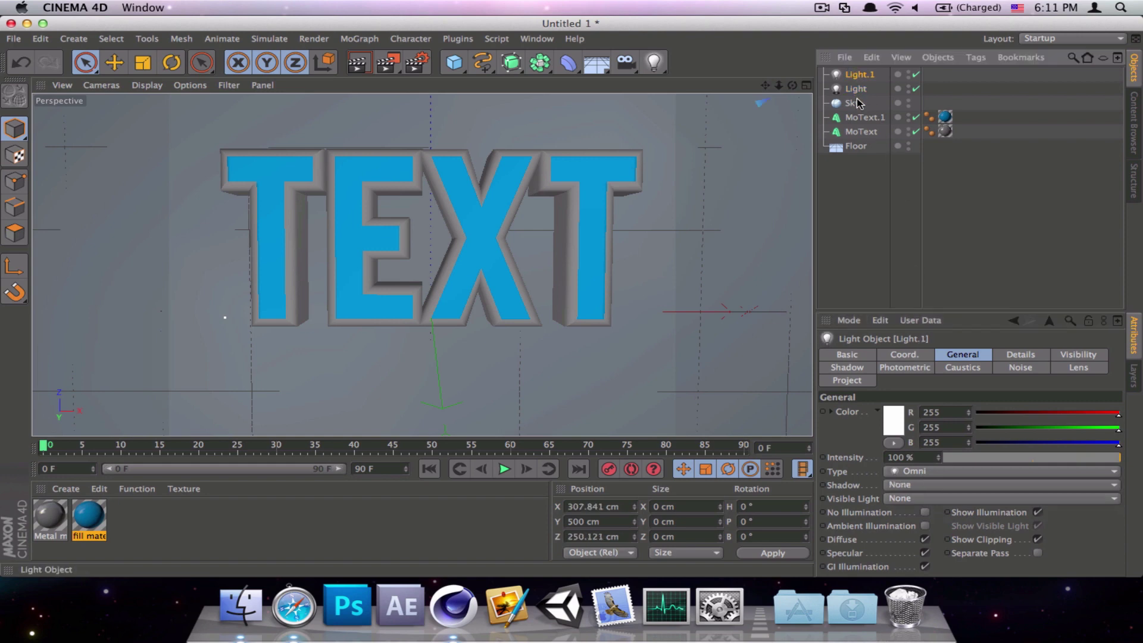
click(940, 487)
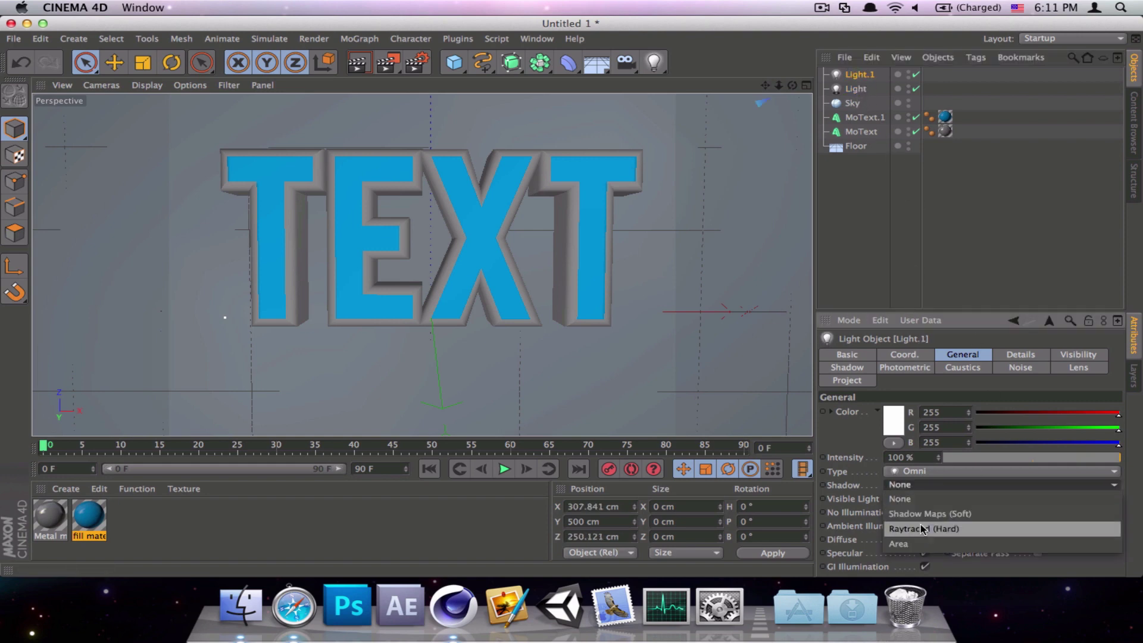
click(915, 545)
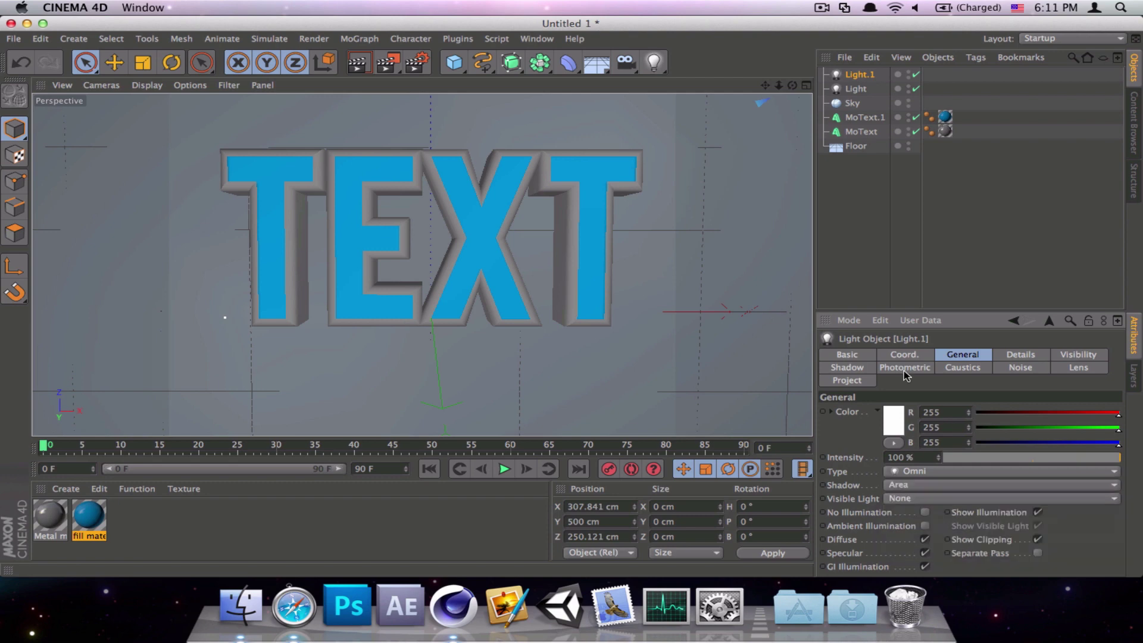
Step: Deselect all objects and render the perspective view to preview the lit text with its area shadows
click(896, 211)
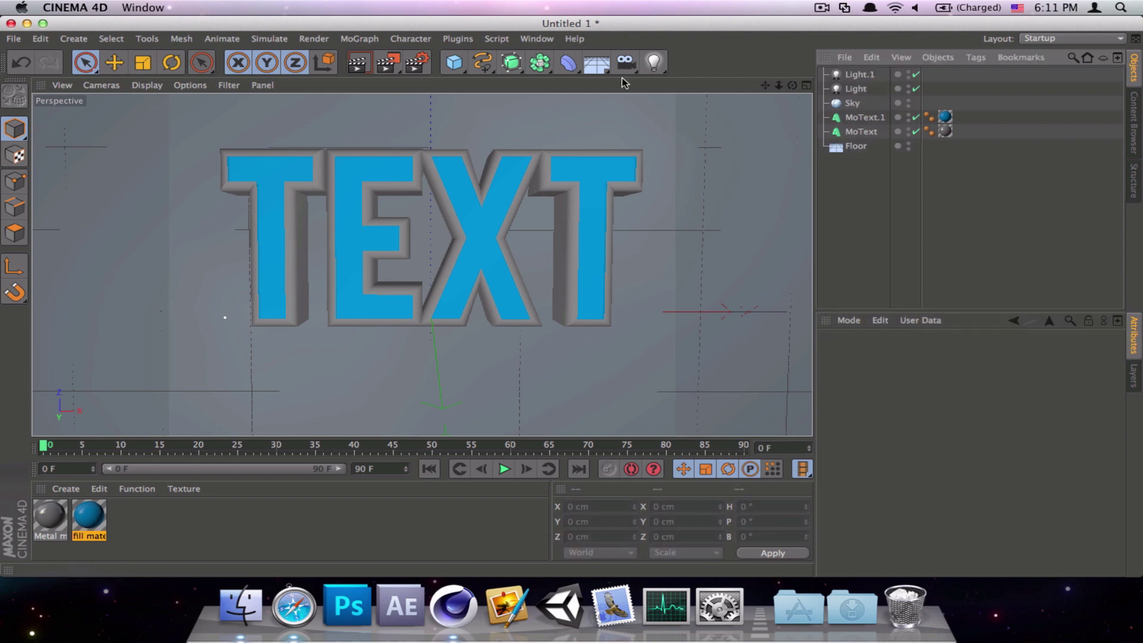
key(ctrl+r)
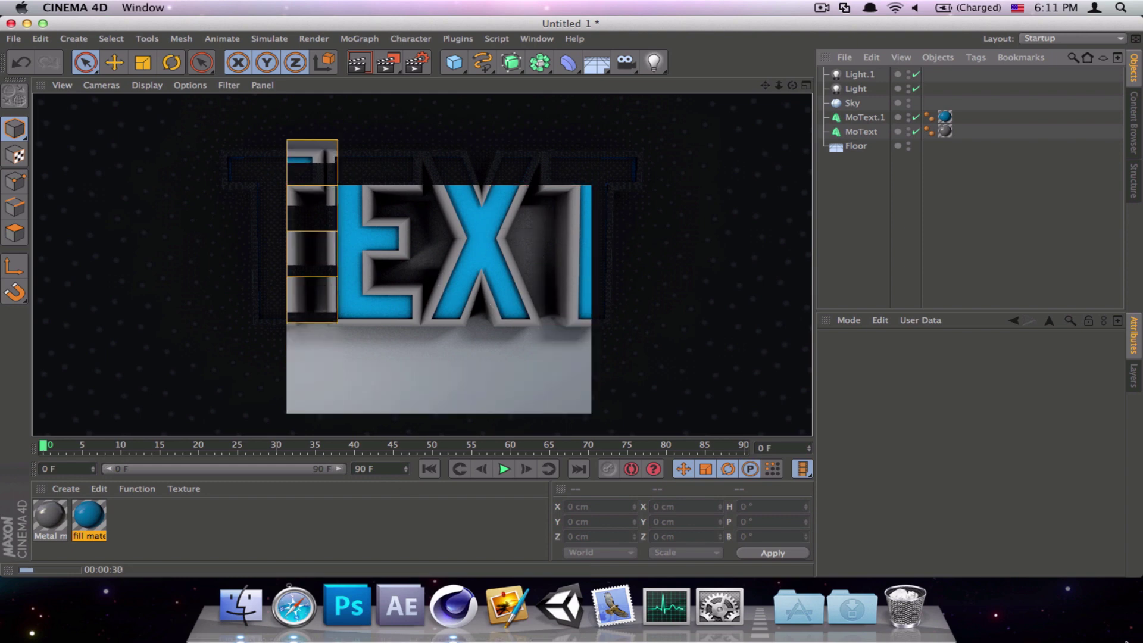
key(F12)
key(F12)
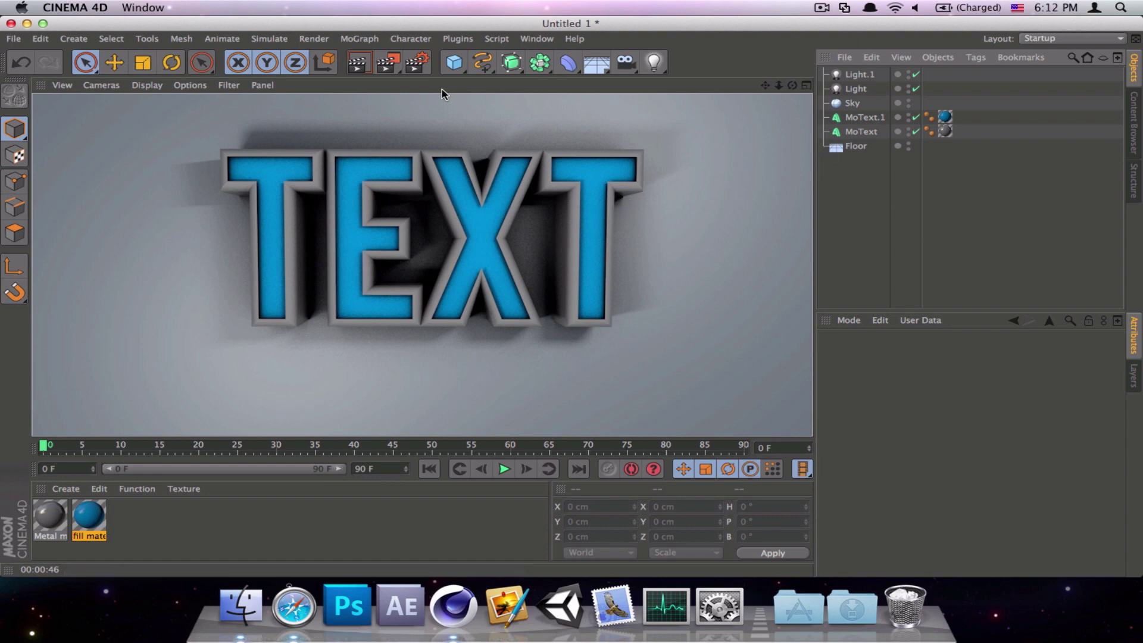
click(359, 38)
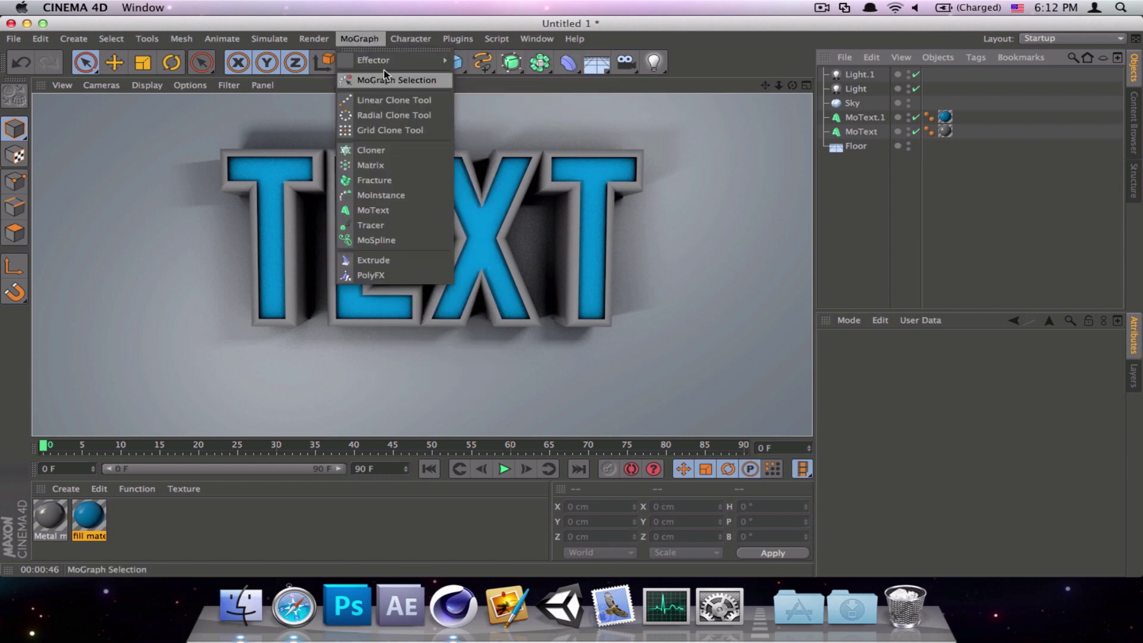
mouse_move(416, 60)
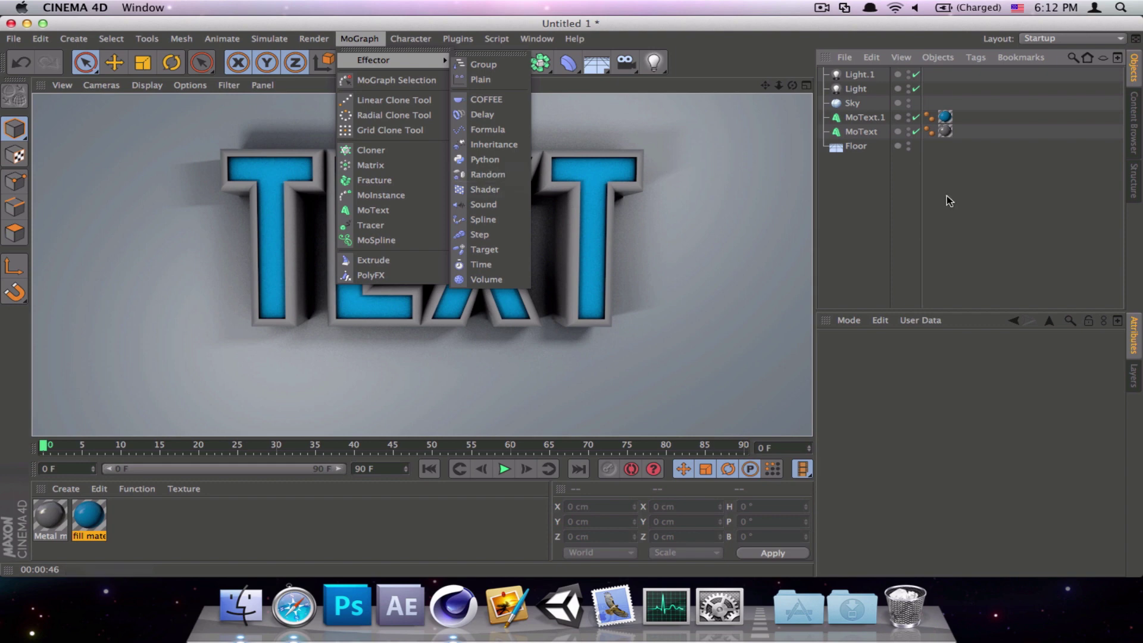
click(839, 211)
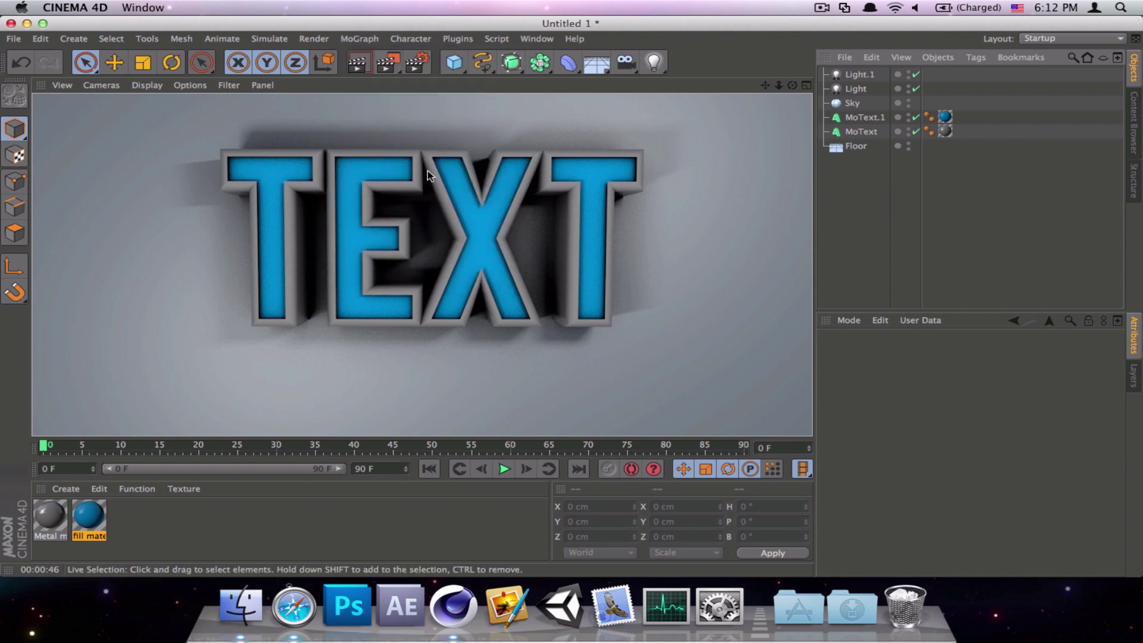